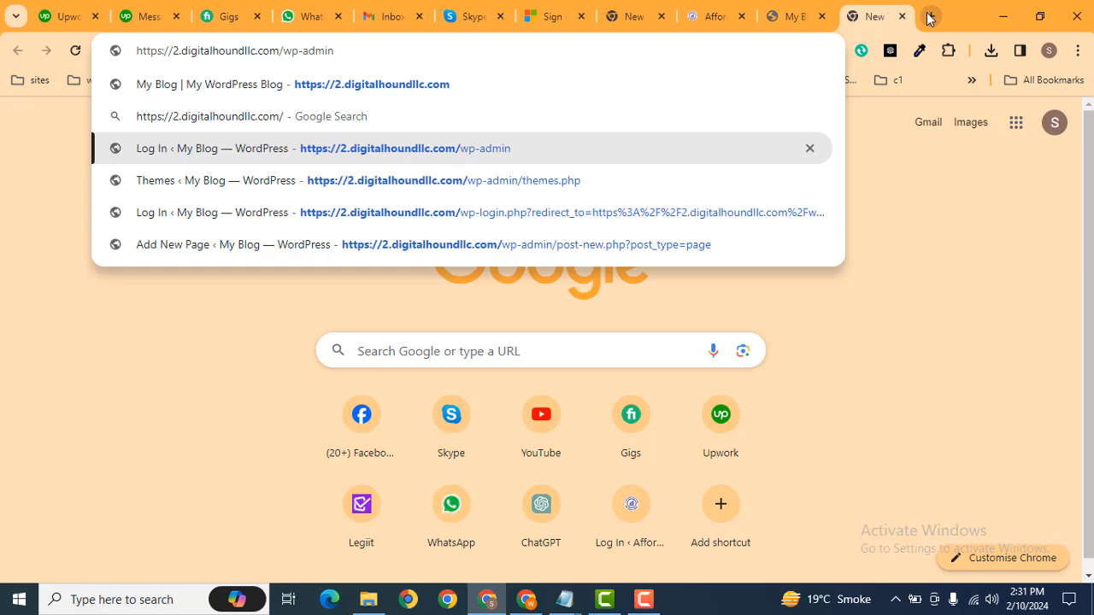
Log in to the WordPress admin and open Add New Page in a background tab.
{"action": "key", "text": "Return"}
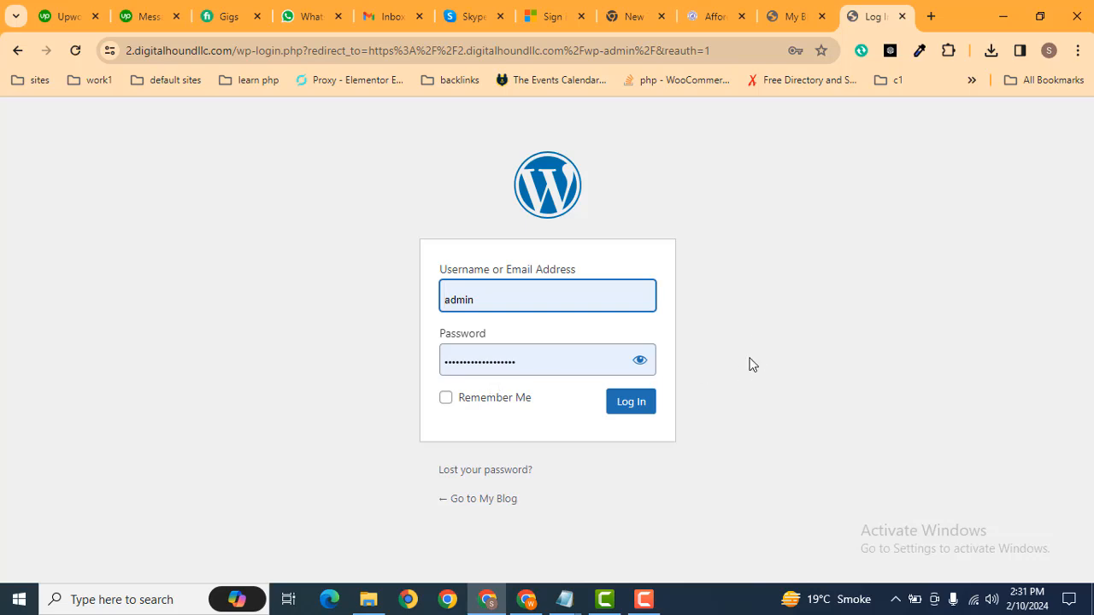
{"action": "left_click", "coordinate": [630, 407]}
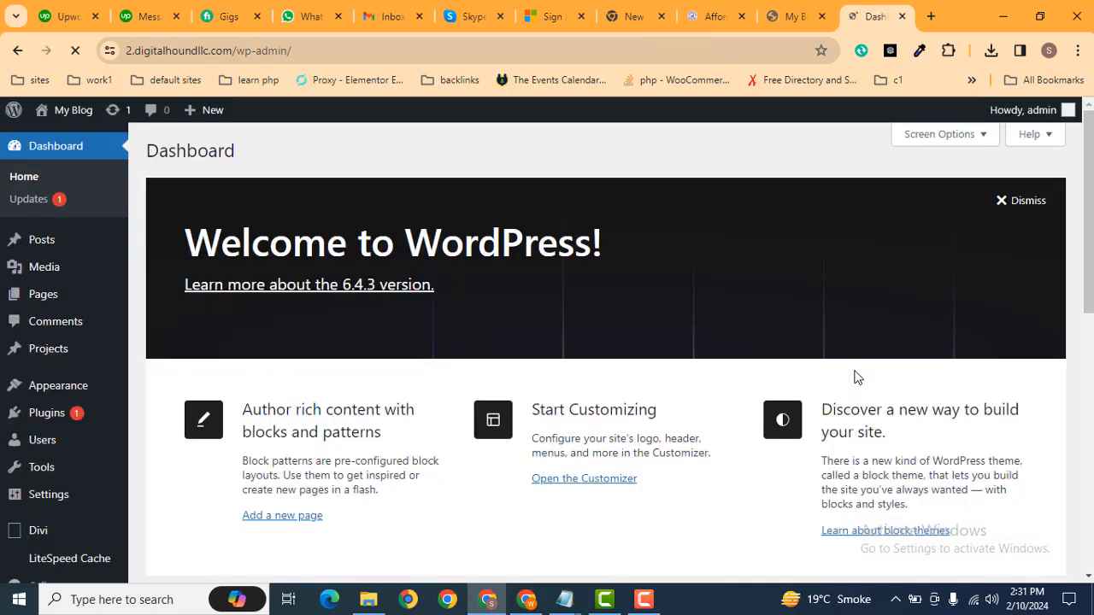
{"action": "mouse_move", "coordinate": [91, 305]}
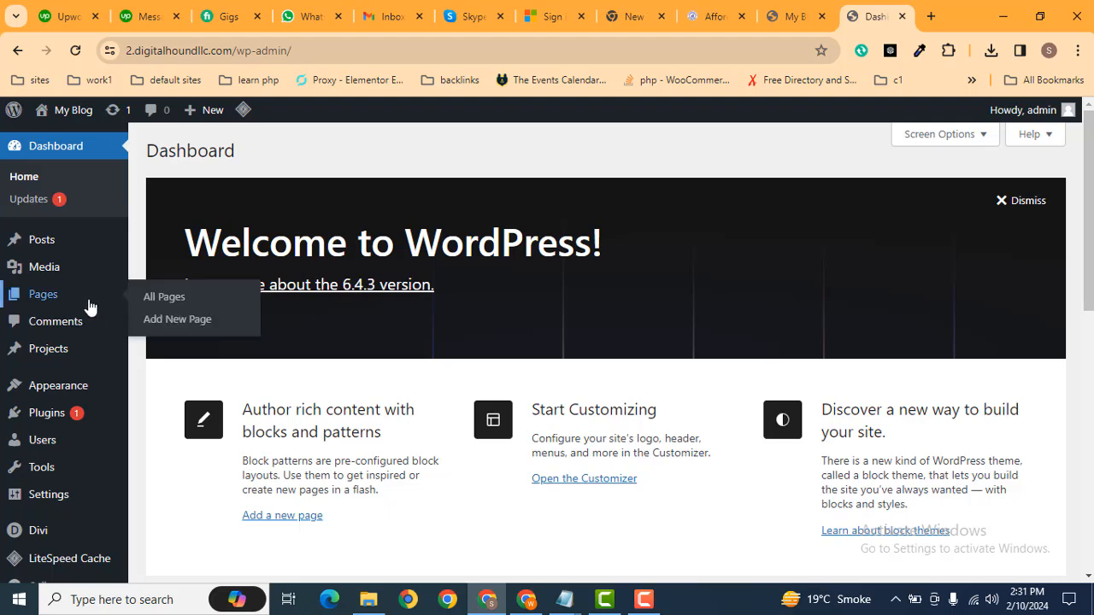
{"action": "middle_click", "coordinate": [174, 325]}
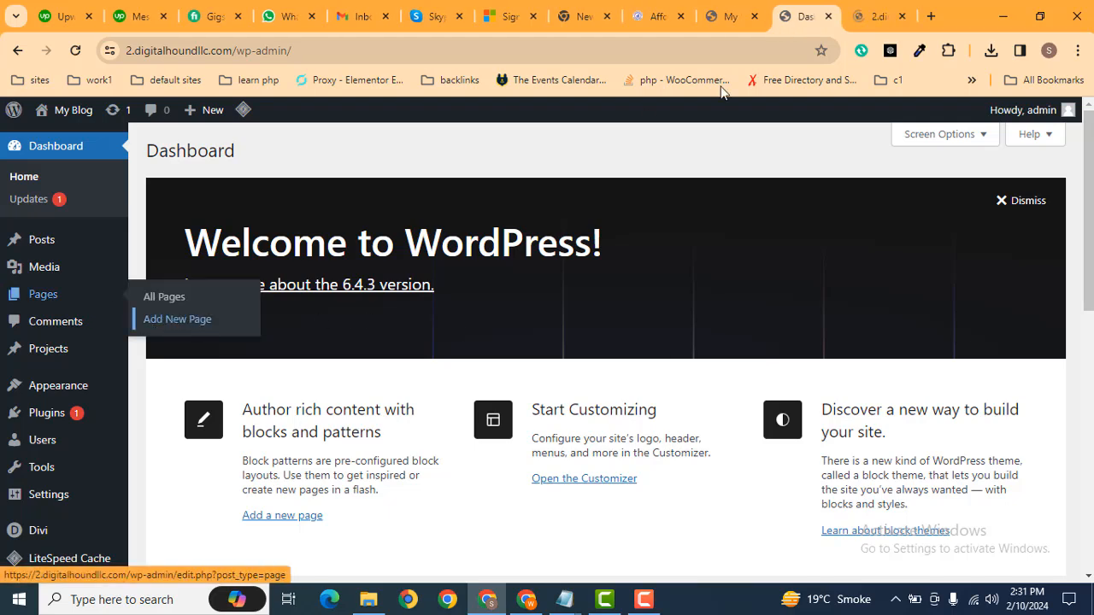
Publish a page titled 'Contact' with the No Sidebar layout and open it in a background tab.
{"action": "left_click", "coordinate": [861, 9]}
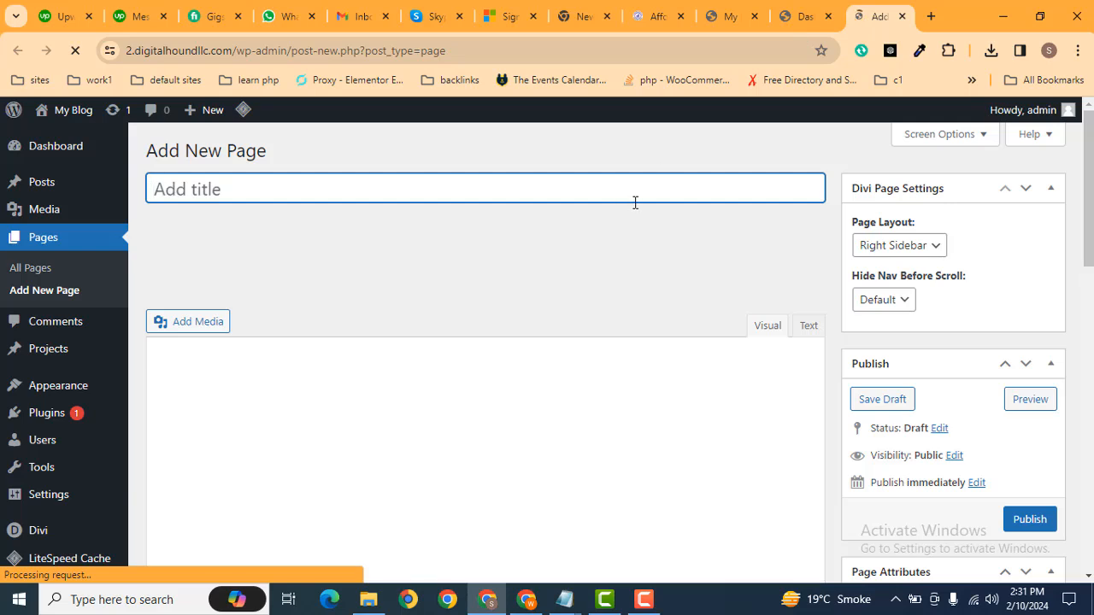
{"action": "key", "text": "Caps_Lock"}
{"action": "type", "text": "Contact"}
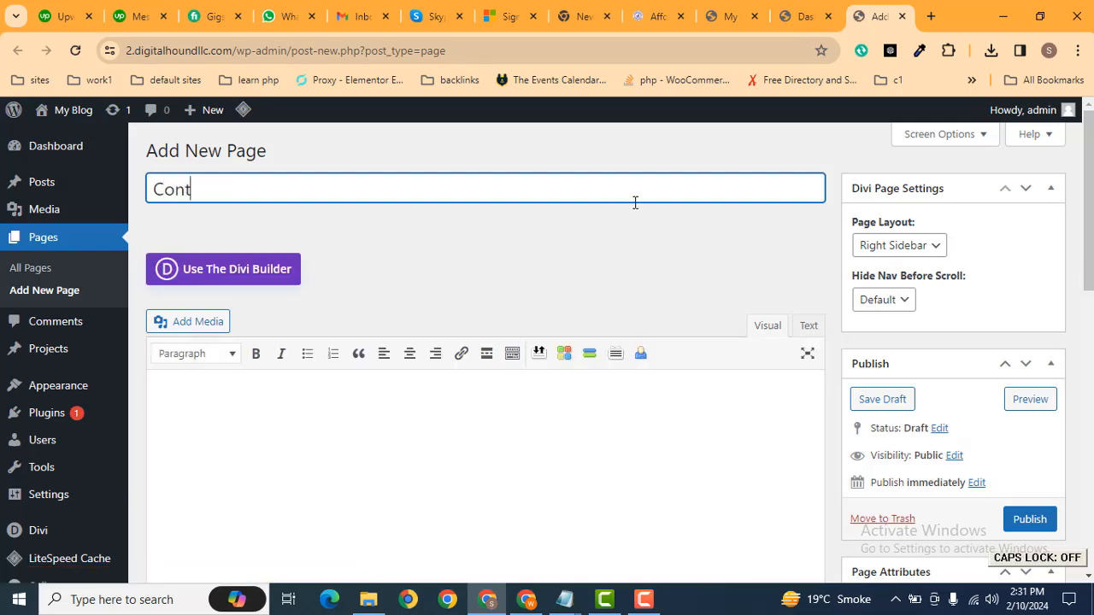
{"action": "left_click", "coordinate": [899, 248]}
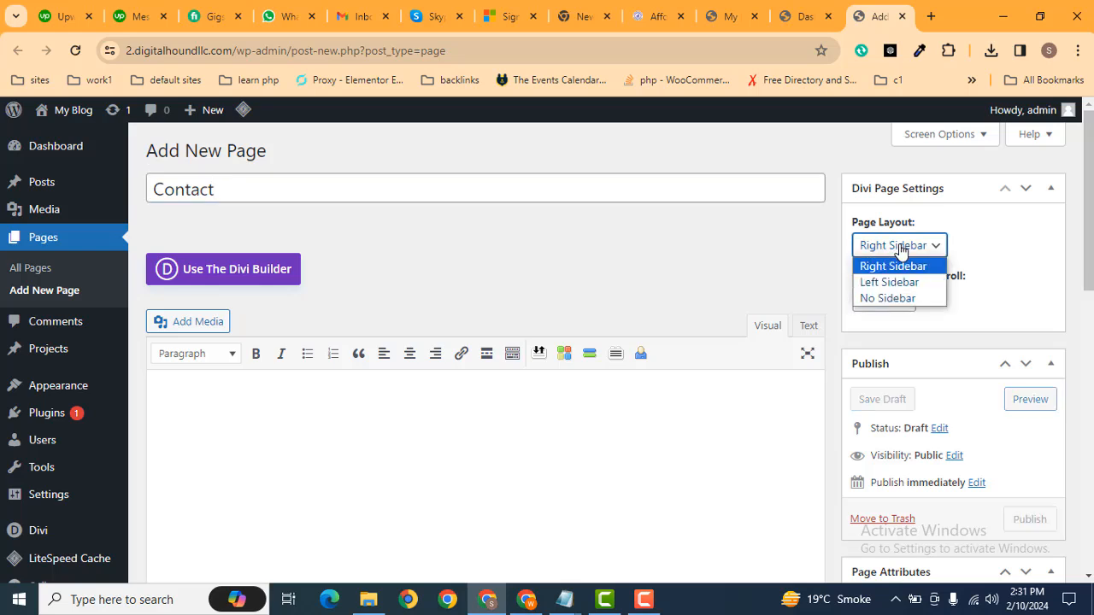
{"action": "left_click", "coordinate": [885, 304]}
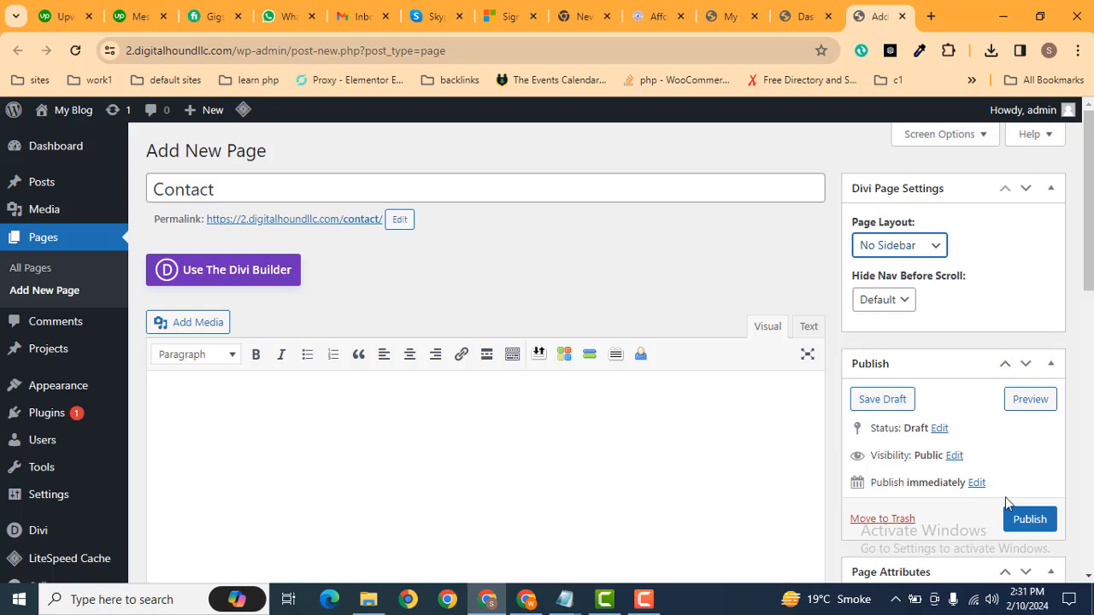
{"action": "left_click", "coordinate": [1024, 521]}
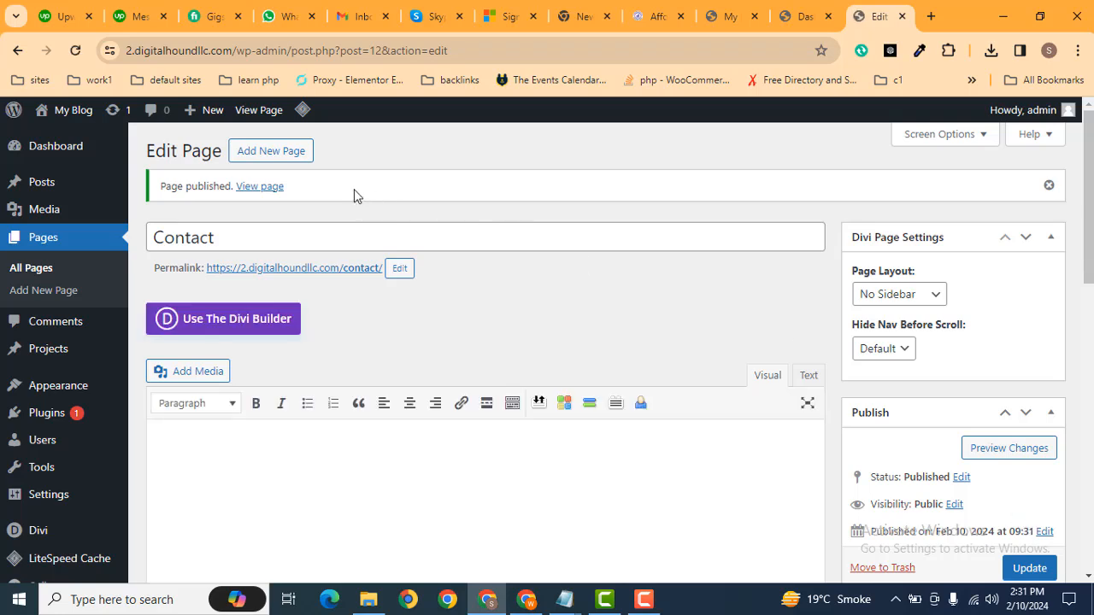
{"action": "middle_click", "coordinate": [264, 189]}
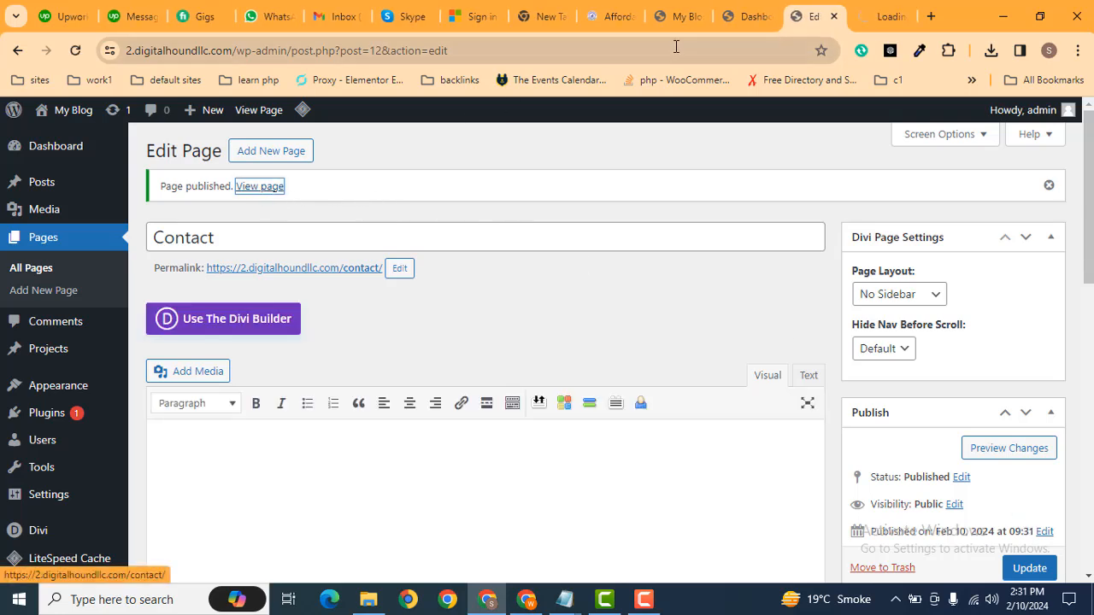
Launch the Divi Visual Builder on the live Contact page in its own tab.
{"action": "left_click", "coordinate": [881, 8]}
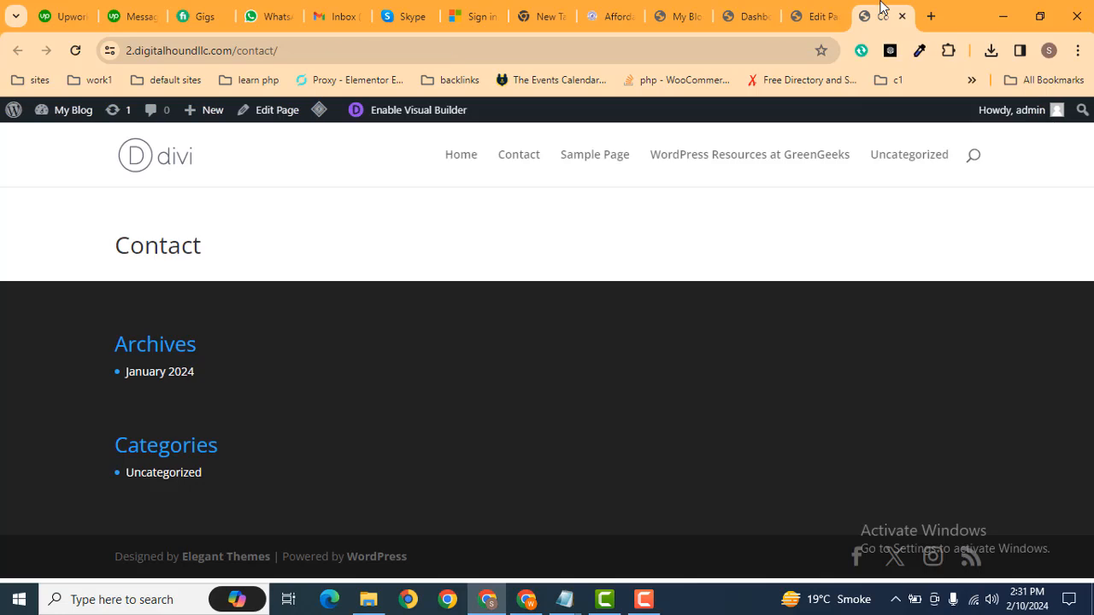
{"action": "middle_click", "coordinate": [389, 113]}
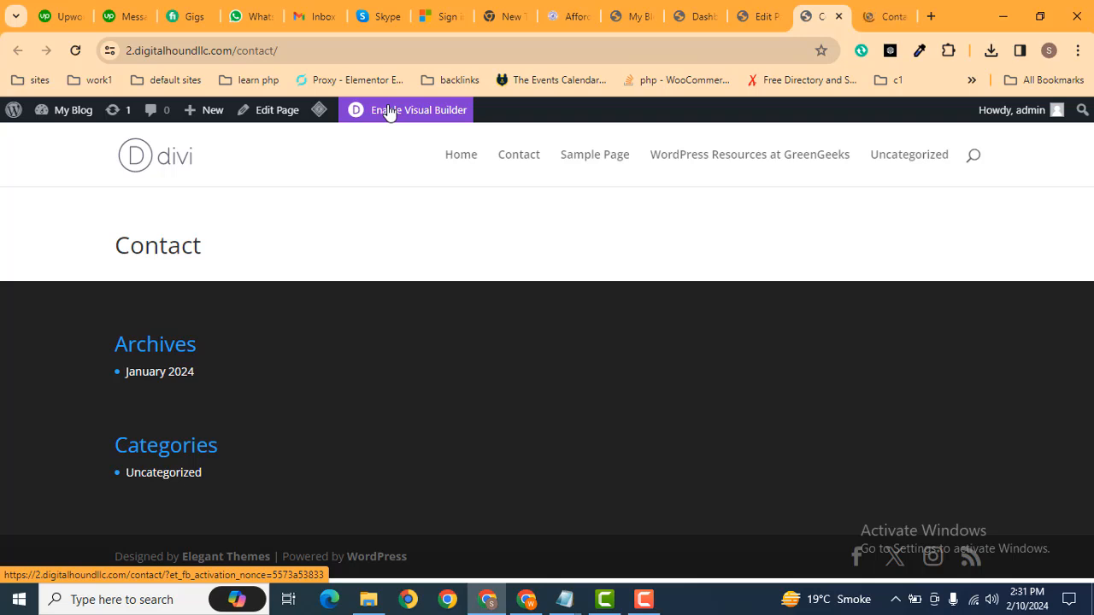
{"action": "left_click", "coordinate": [880, 9]}
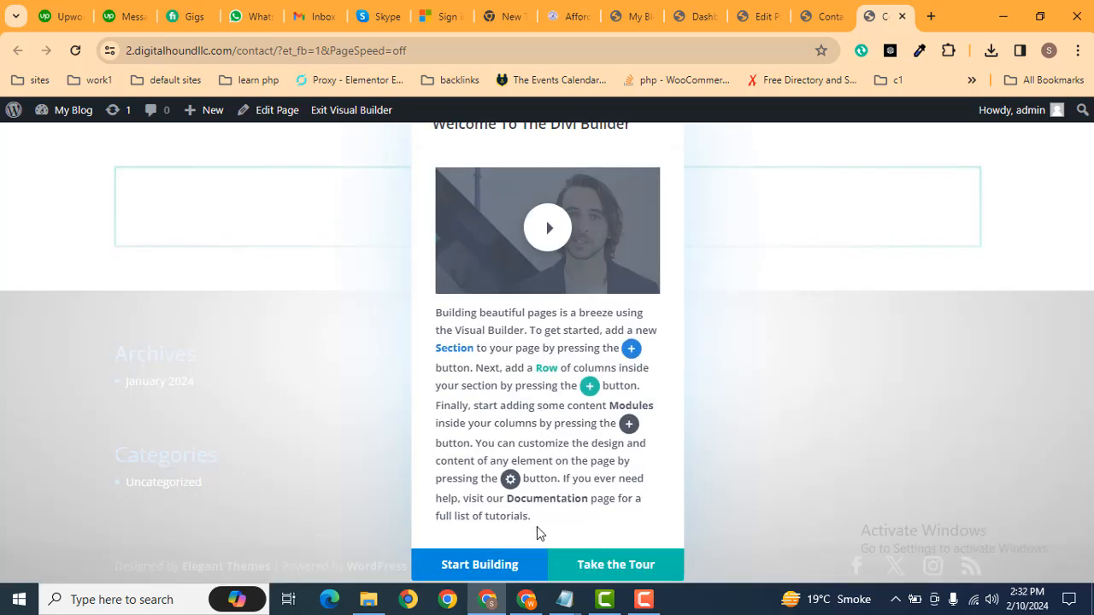
Build from scratch with a one-column row and search the modules for 'form'.
{"action": "left_click", "coordinate": [481, 555]}
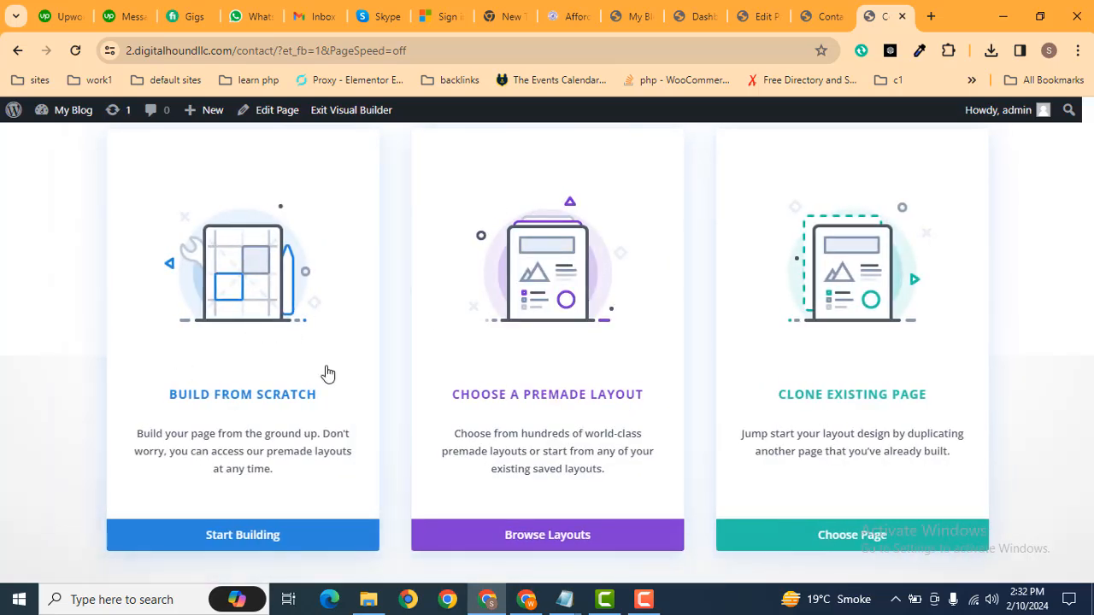
{"action": "left_click", "coordinate": [229, 374]}
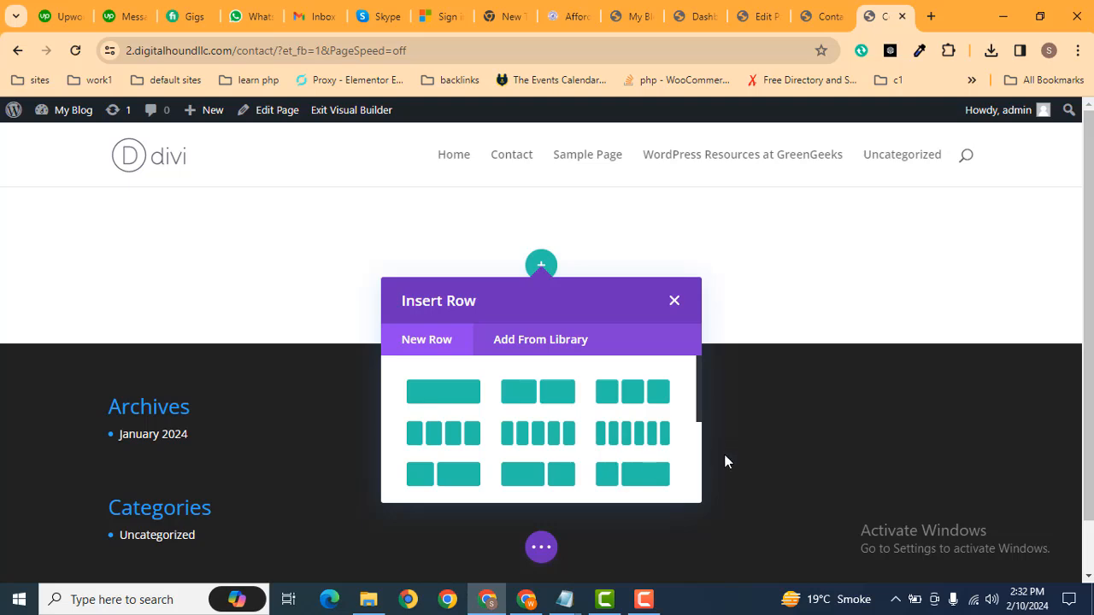
{"action": "left_click", "coordinate": [451, 401]}
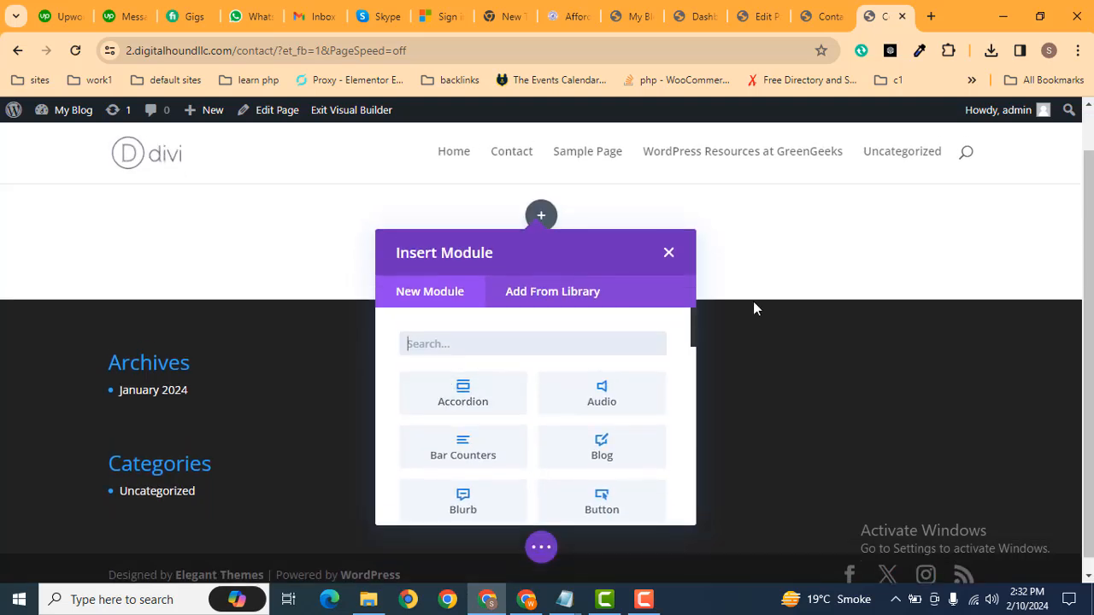
{"action": "type", "text": "form"}
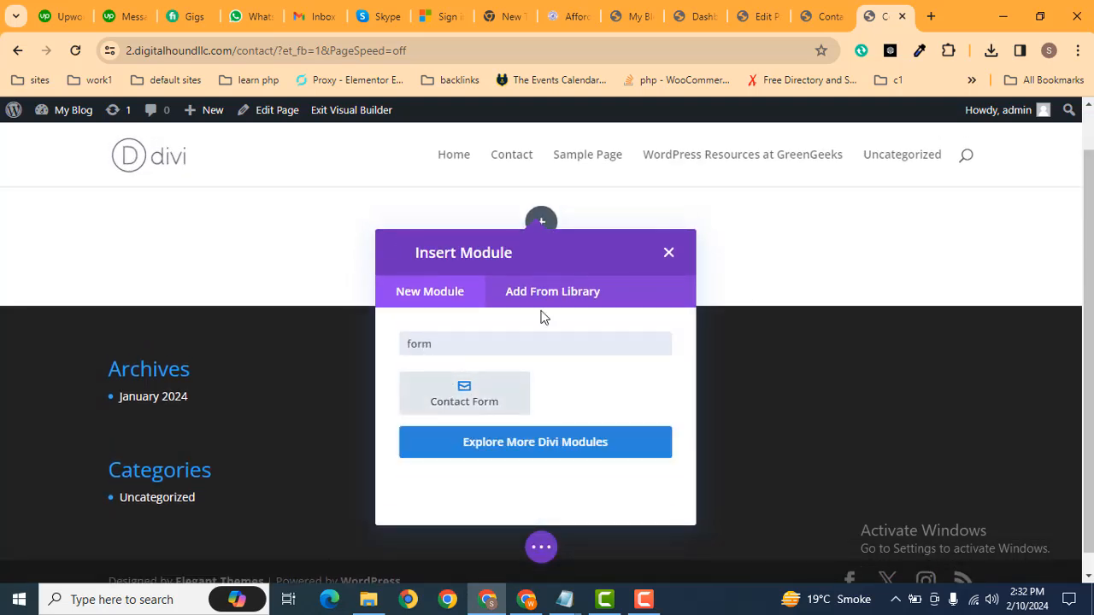
Insert a Contact Form module and enter the recipient email address in its Email settings.
{"action": "left_click", "coordinate": [464, 406]}
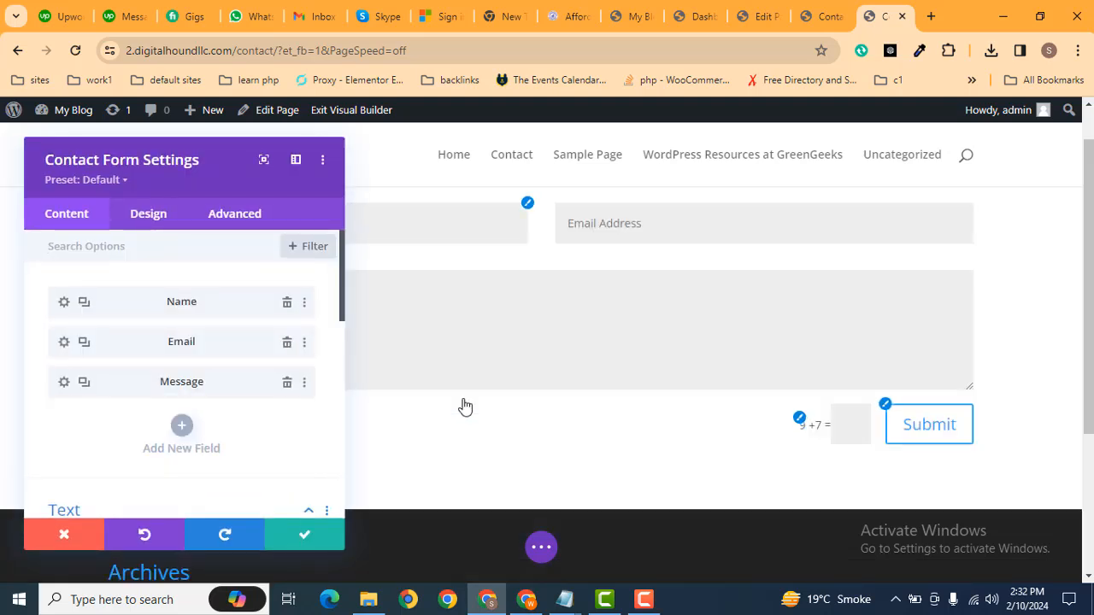
{"action": "left_click", "coordinate": [661, 329]}
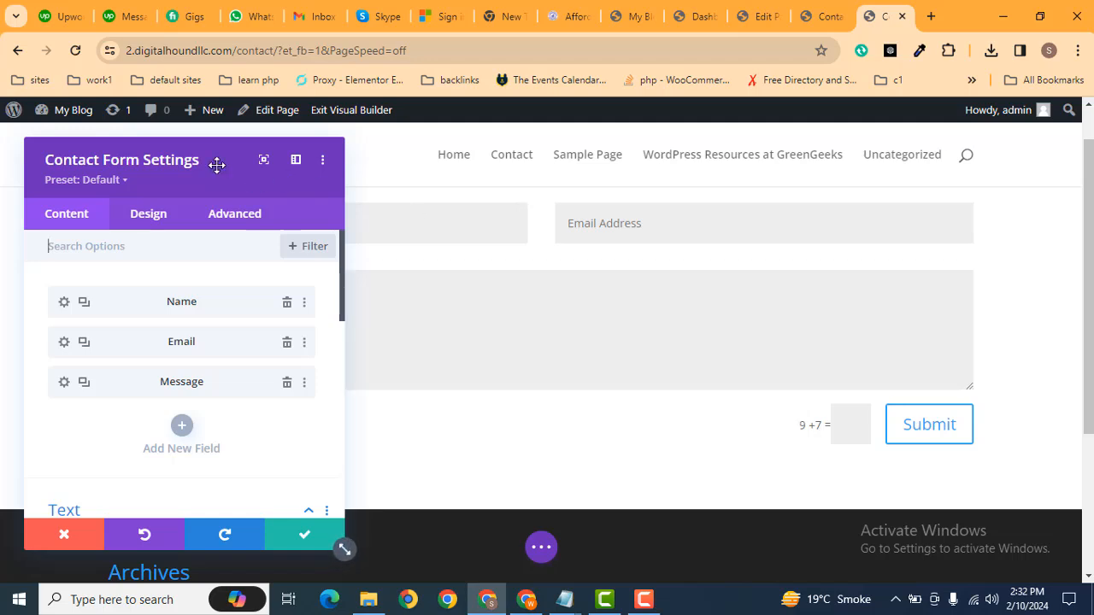
{"action": "left_click_drag", "start_coordinate": [170, 163], "coordinate": [587, 166]}
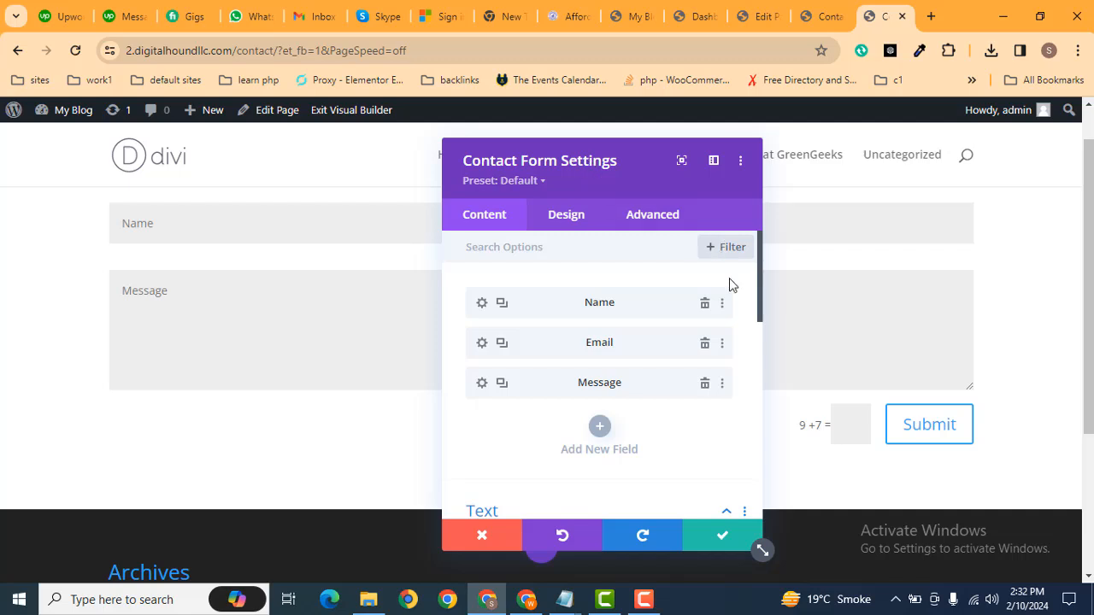
{"action": "left_click_drag", "start_coordinate": [762, 282], "coordinate": [765, 381]}
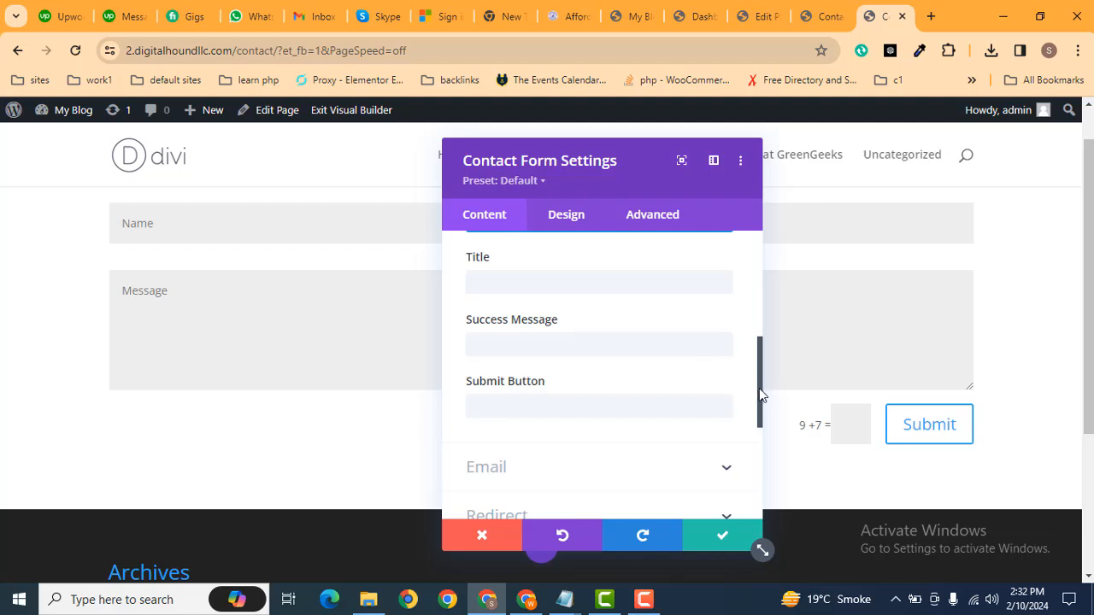
{"action": "scroll", "coordinate": [759, 388], "scroll_direction": "down", "scroll_amount": 2}
{"action": "left_click", "coordinate": [546, 384]}
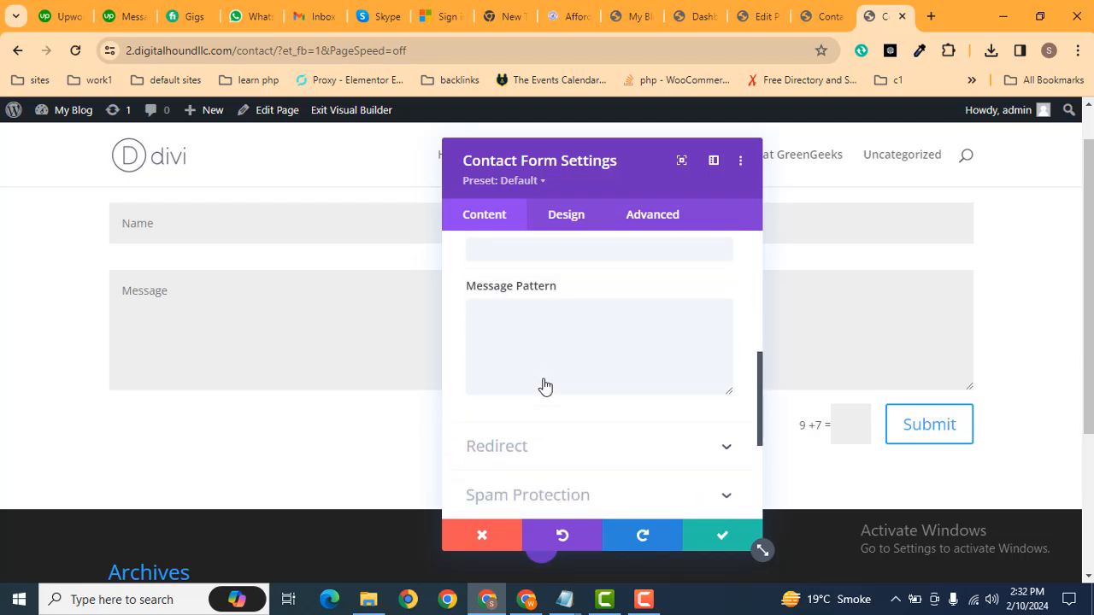
{"action": "left_click", "coordinate": [581, 310]}
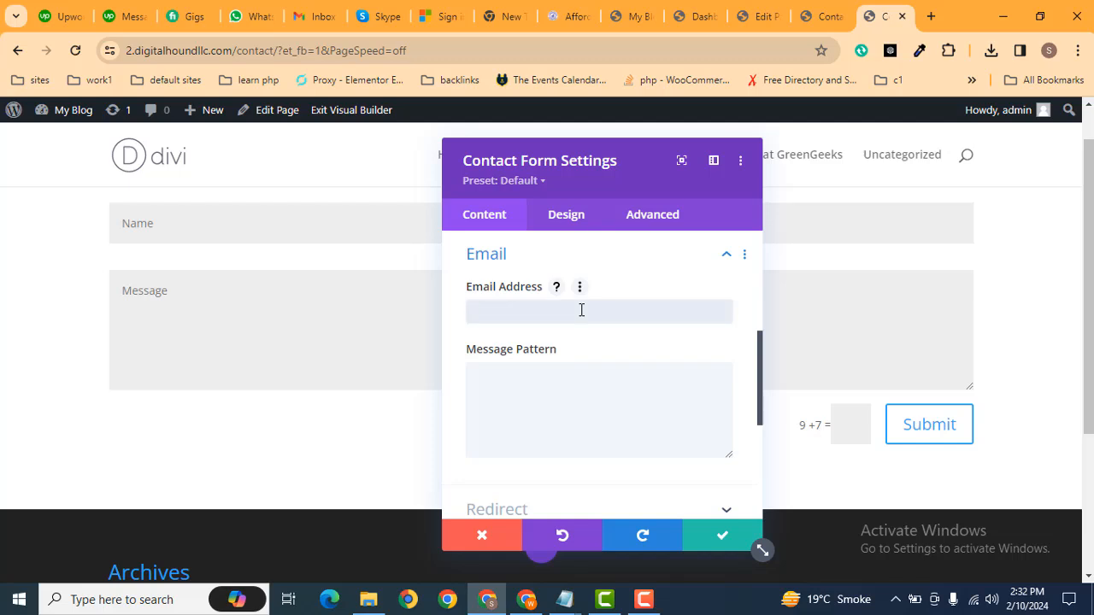
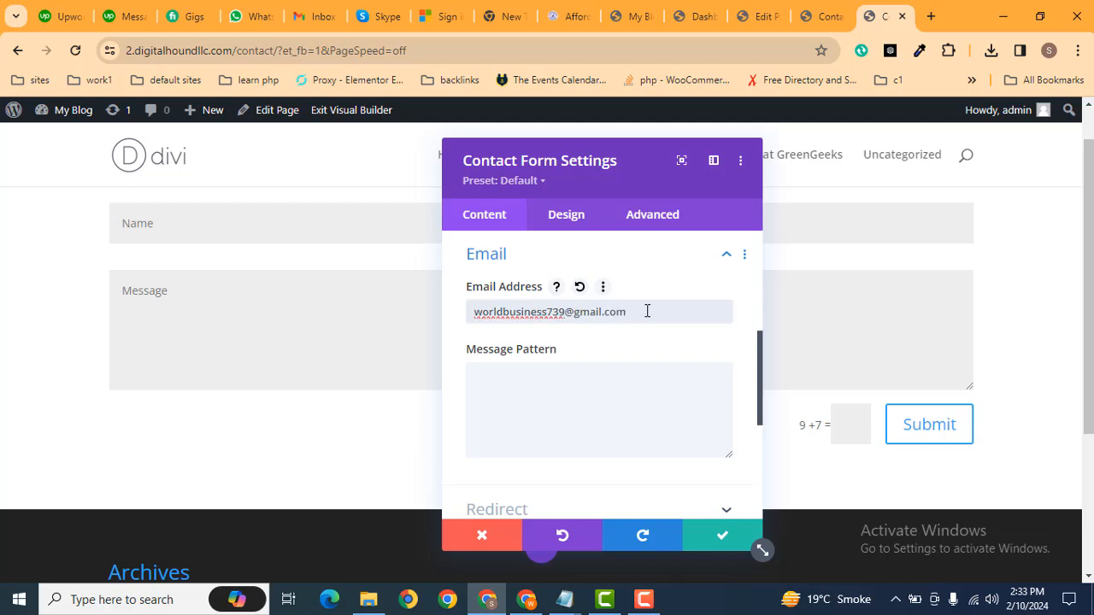
{"action": "left_click_drag", "start_coordinate": [759, 360], "coordinate": [750, 294]}
Try 'Send Now' as the submit button text, then delete it to restore the default Submit.
{"action": "left_click", "coordinate": [563, 410]}
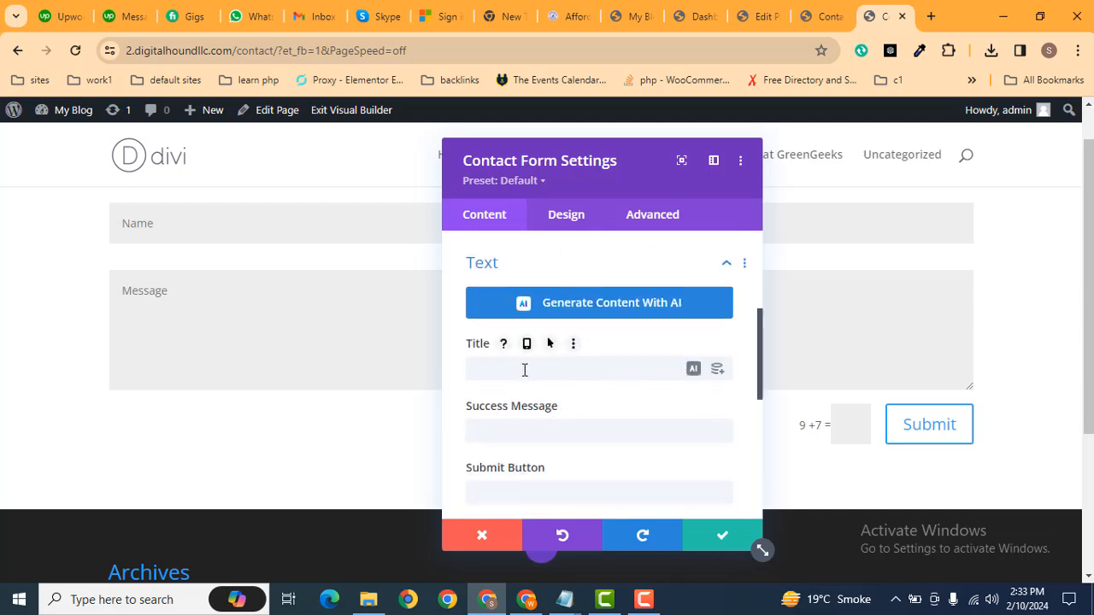
{"action": "left_click", "coordinate": [525, 369]}
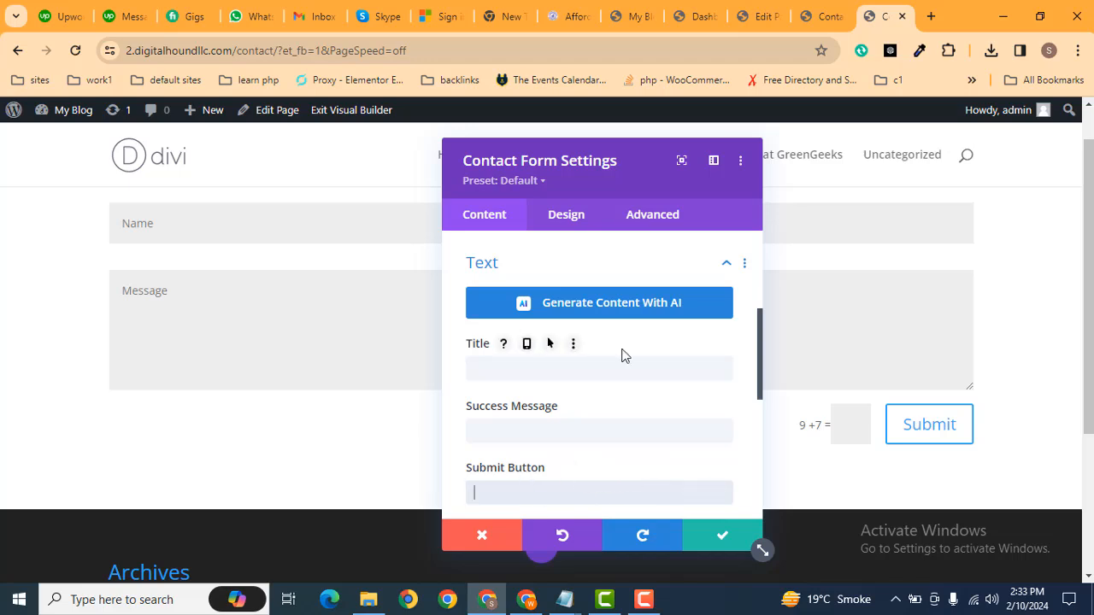
{"action": "key", "text": "Caps_Lock"}
{"action": "type", "text": "Send"}
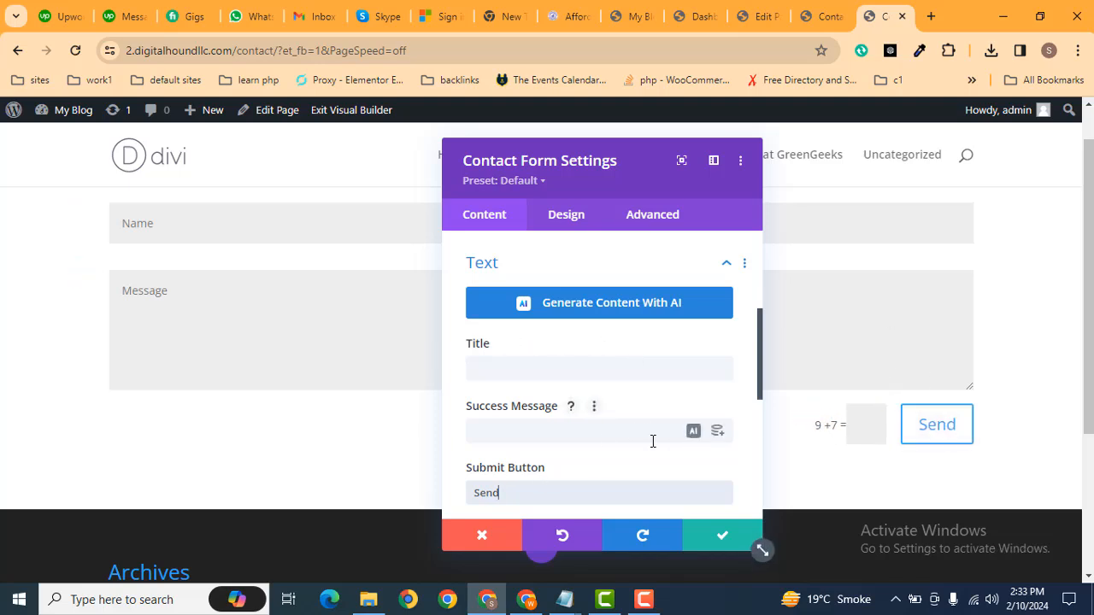
{"action": "key", "text": "Caps_Lock"}
{"action": "type", "text": "N"}
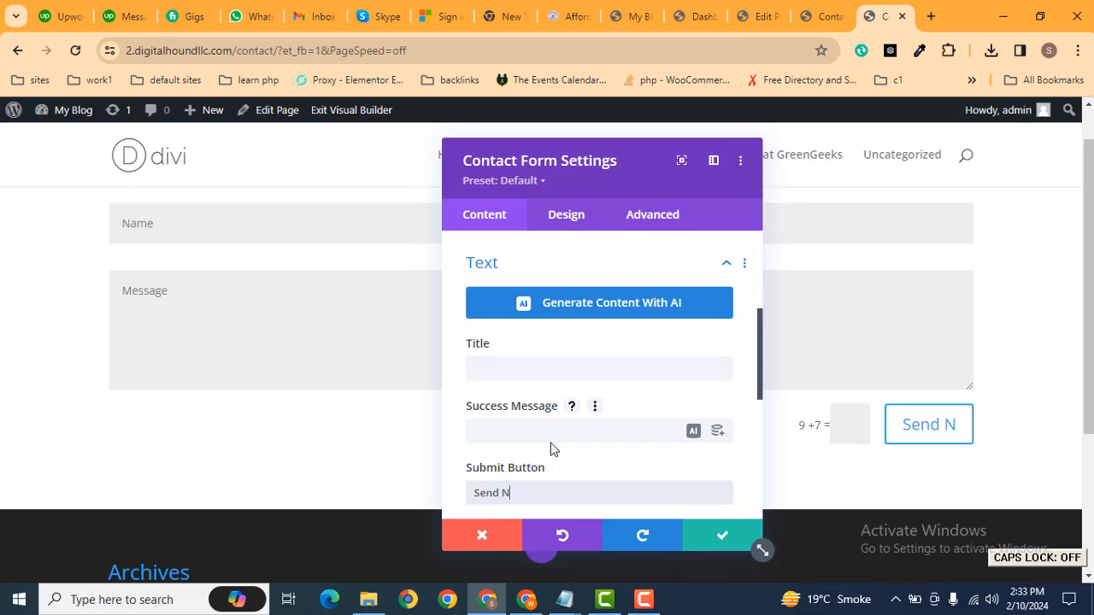
{"action": "key", "text": "Caps_Lock"}
{"action": "type", "text": "ow"}
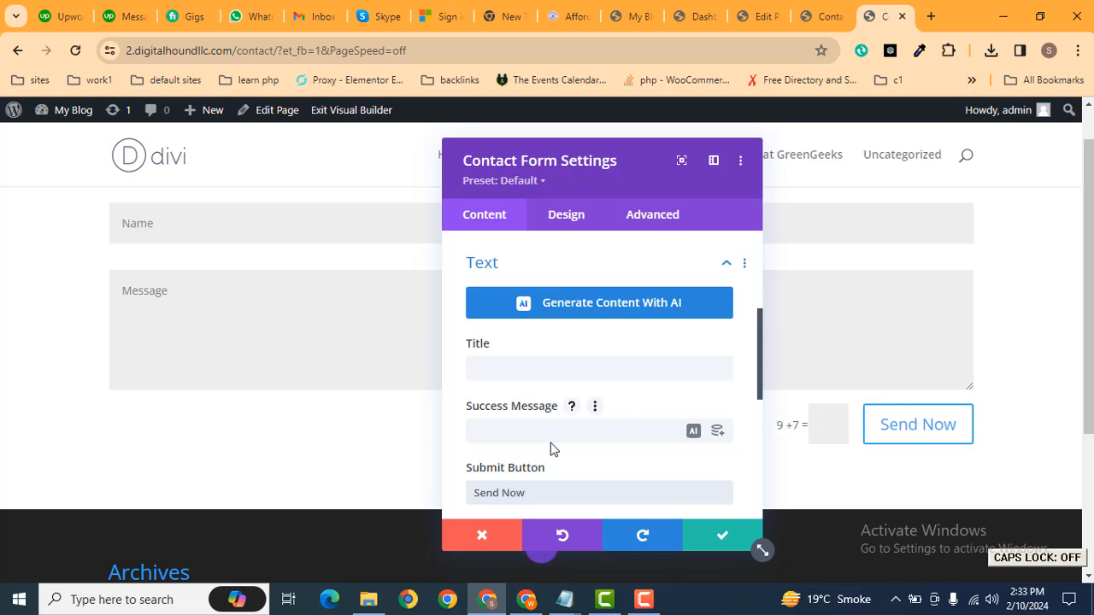
{"action": "key", "text": "ctrl+a"}
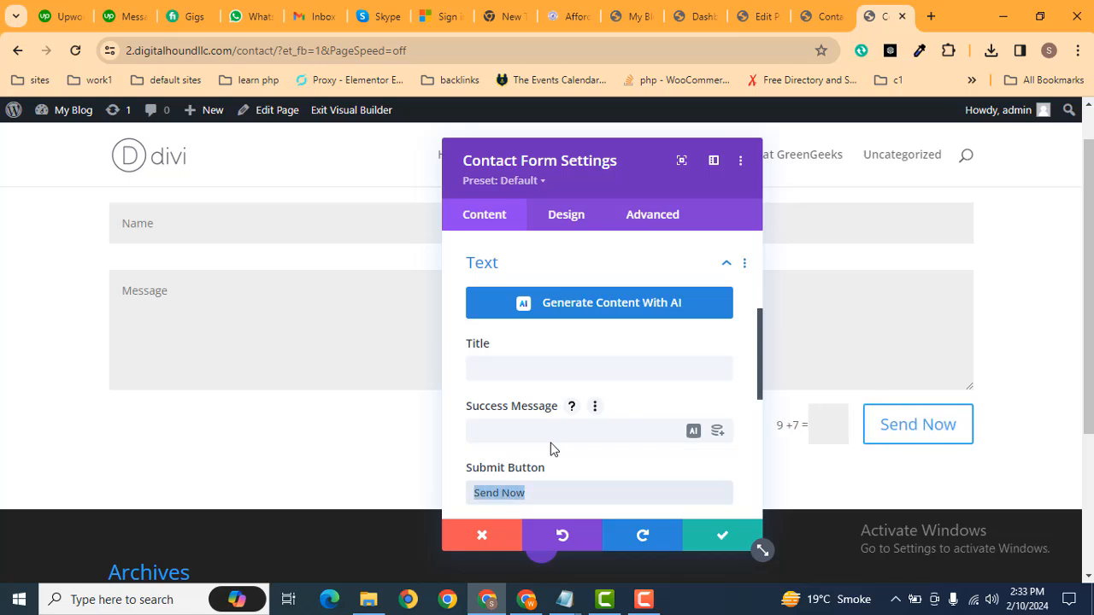
{"action": "key", "text": "BackSpace"}
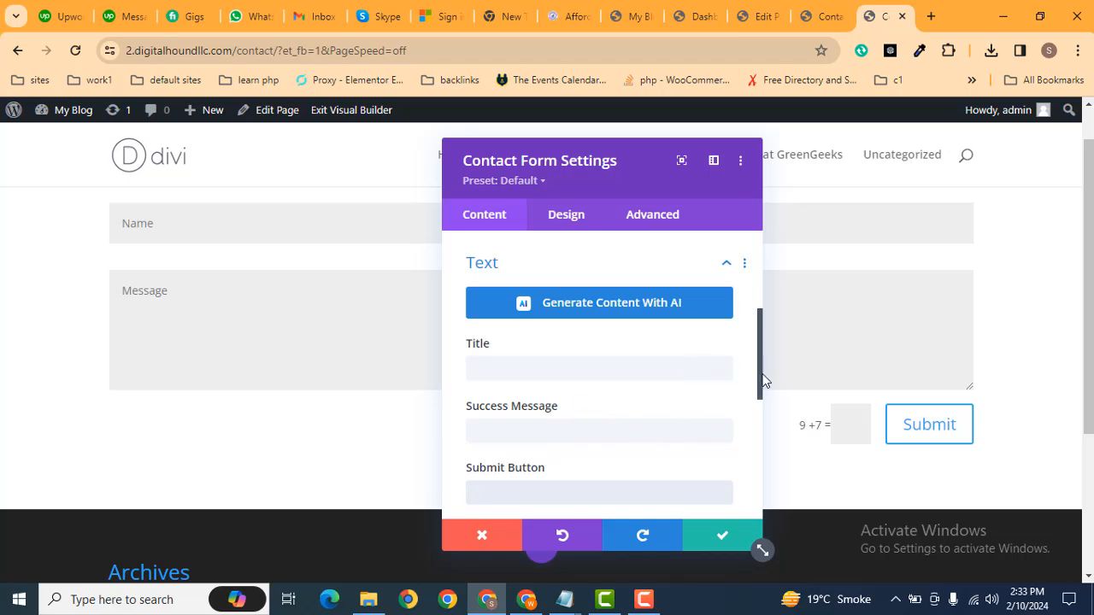
{"action": "left_click_drag", "start_coordinate": [758, 371], "coordinate": [746, 294]}
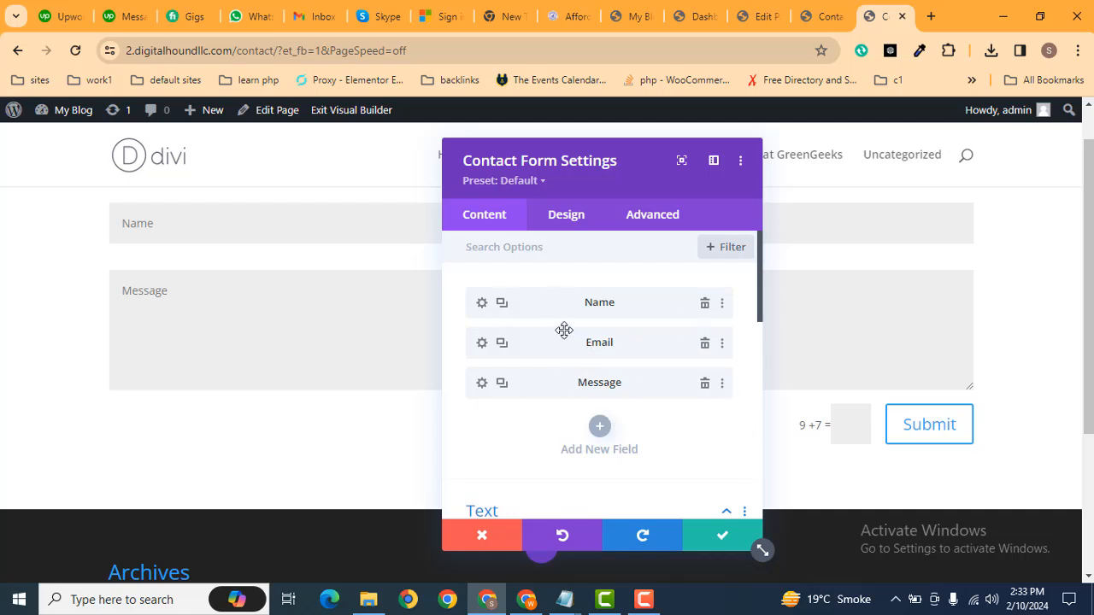
Add a new contact form field with title 'Phone' and field ID 'Phone'.
{"action": "left_click", "coordinate": [599, 425]}
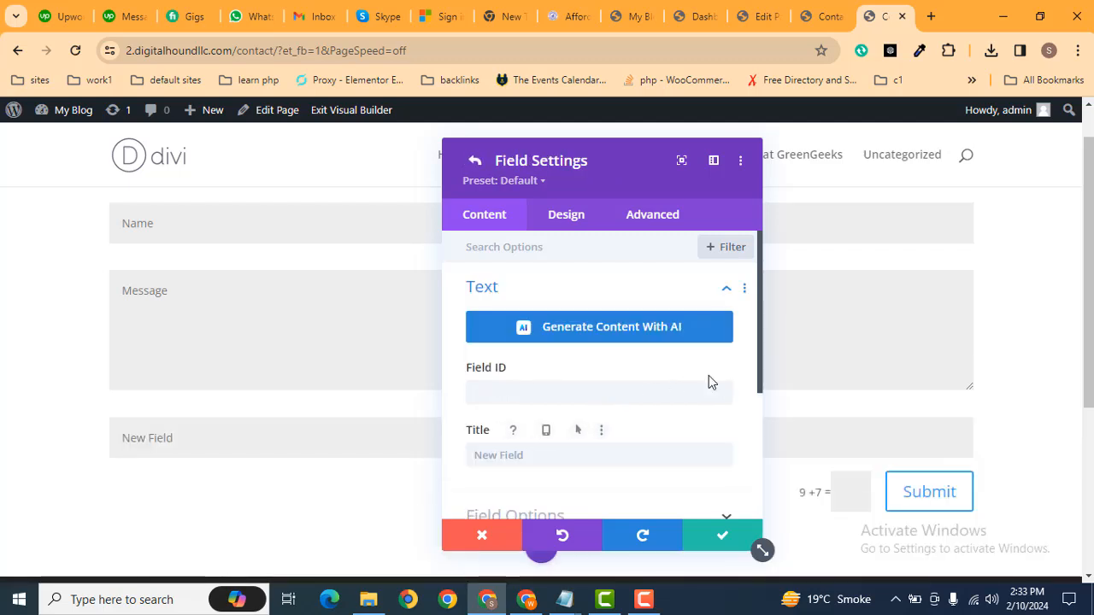
{"action": "left_click_drag", "start_coordinate": [761, 350], "coordinate": [752, 395]}
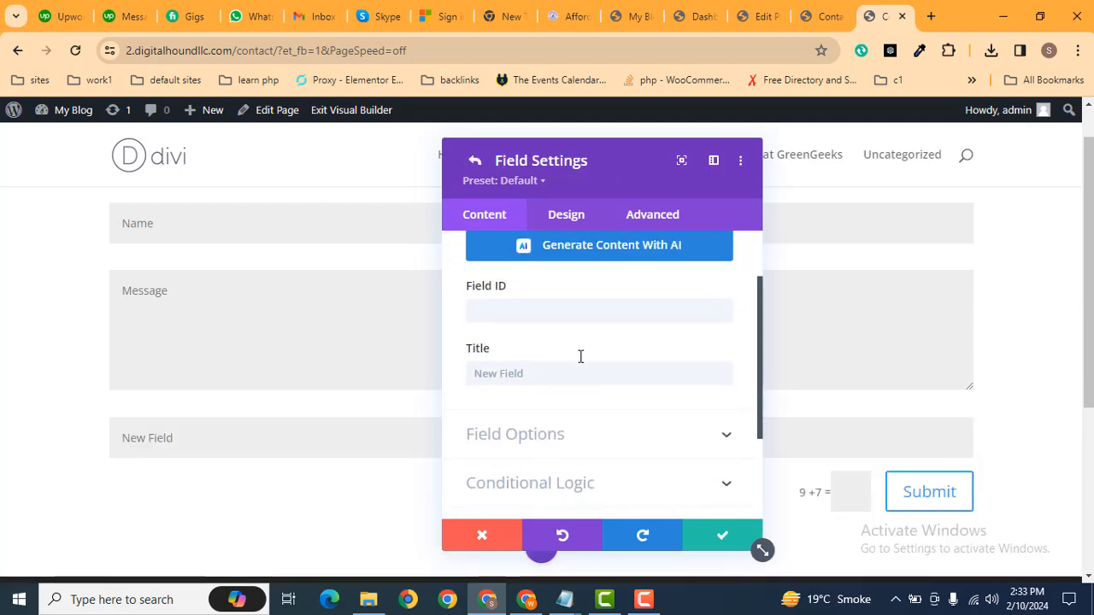
{"action": "left_click", "coordinate": [540, 374]}
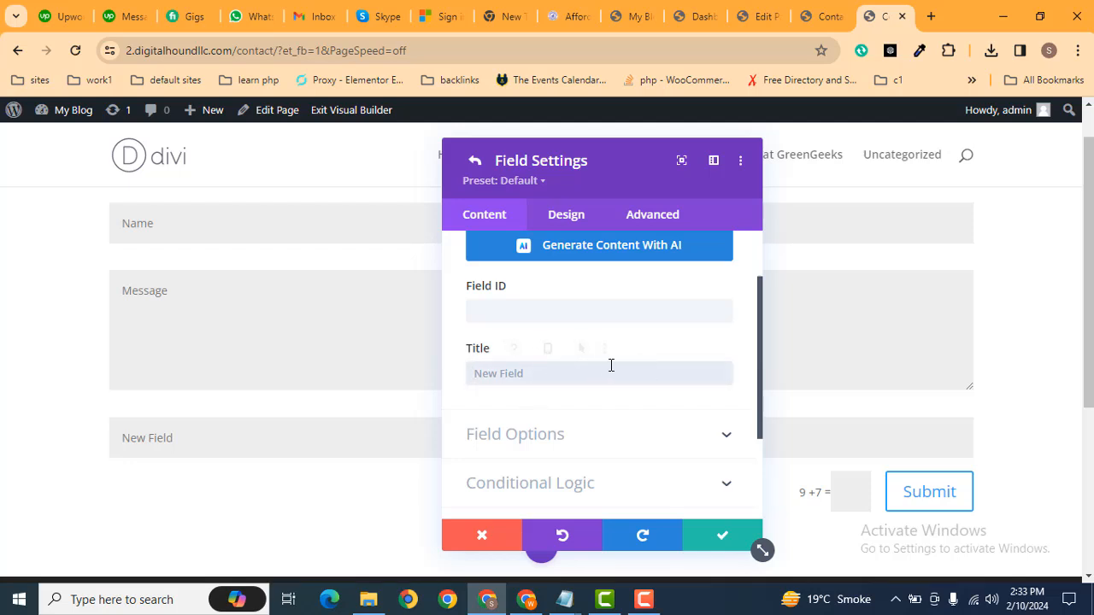
{"action": "type", "text": "Phone"}
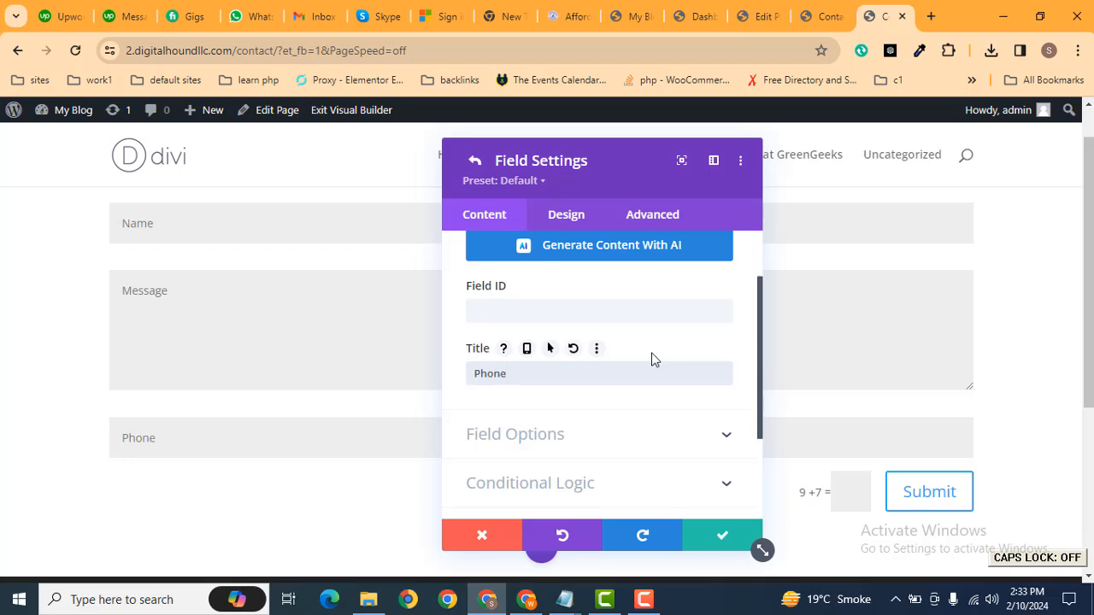
{"action": "key", "text": "ctrl+a"}
{"action": "key", "text": "ctrl+c"}
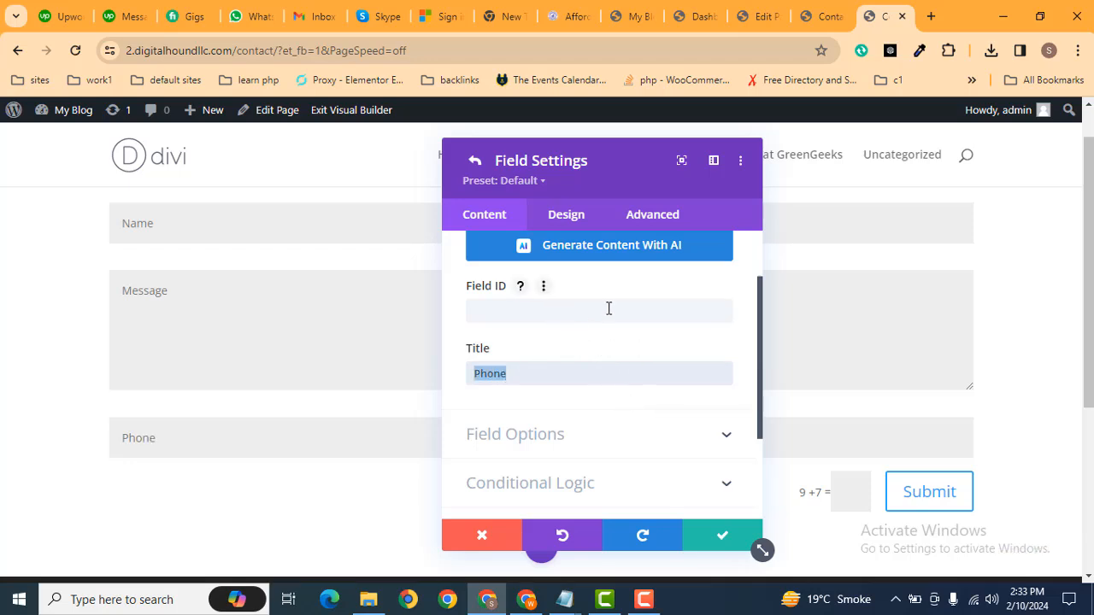
{"action": "left_click", "coordinate": [573, 315]}
{"action": "key", "text": "ctrl+v"}
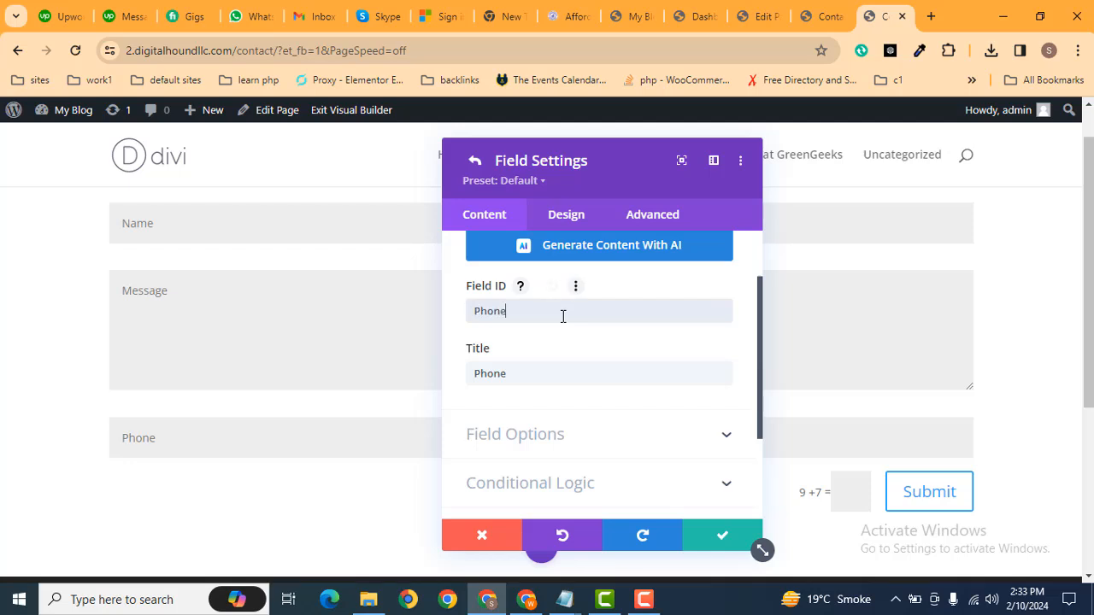
{"action": "left_click", "coordinate": [722, 538]}
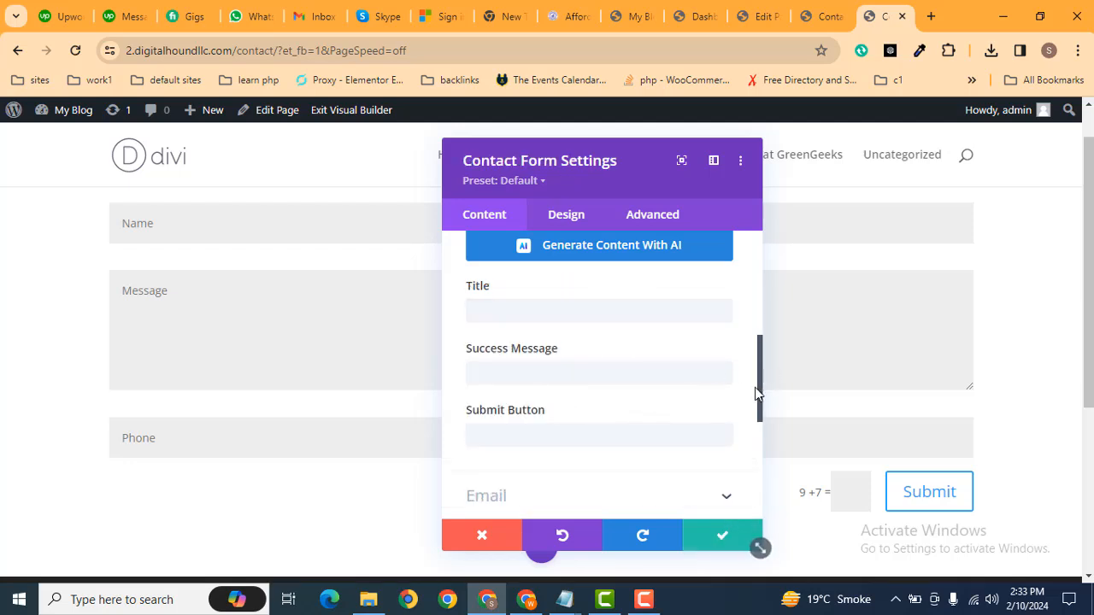
Drag the Phone field above Message, giving the order Name, Email, Phone, Message.
{"action": "left_click_drag", "start_coordinate": [758, 393], "coordinate": [736, 287]}
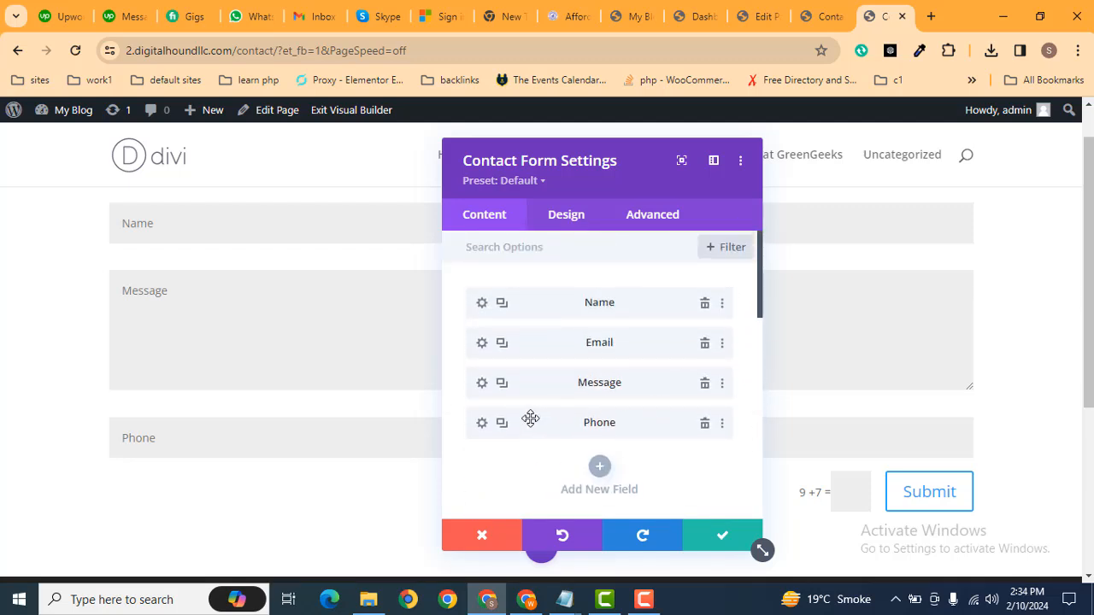
{"action": "left_click_drag", "start_coordinate": [527, 425], "coordinate": [530, 368]}
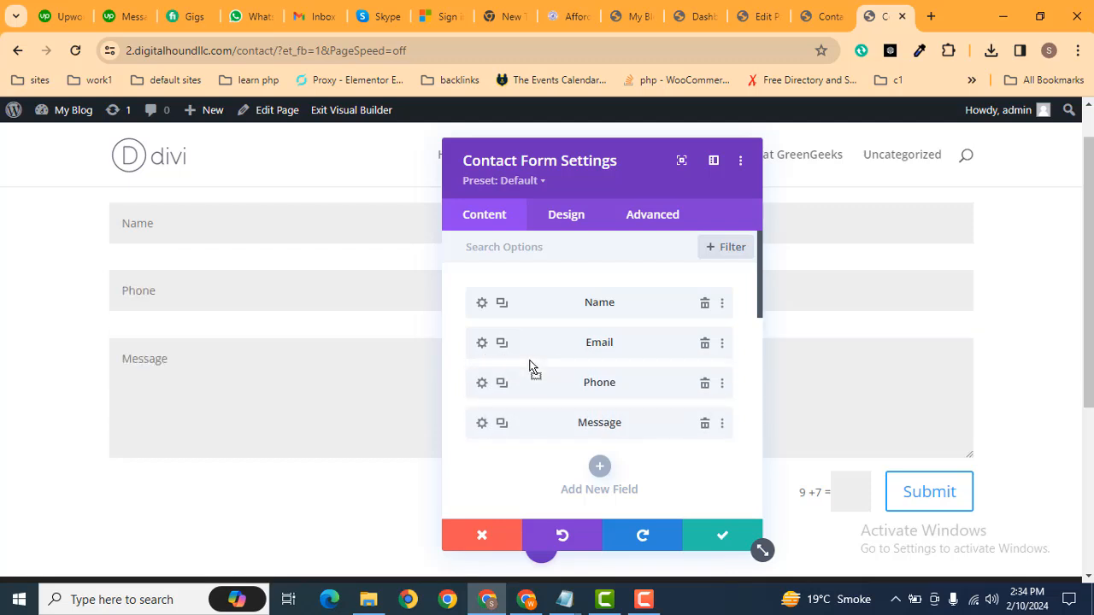
{"action": "left_click_drag", "start_coordinate": [528, 163], "coordinate": [686, 168]}
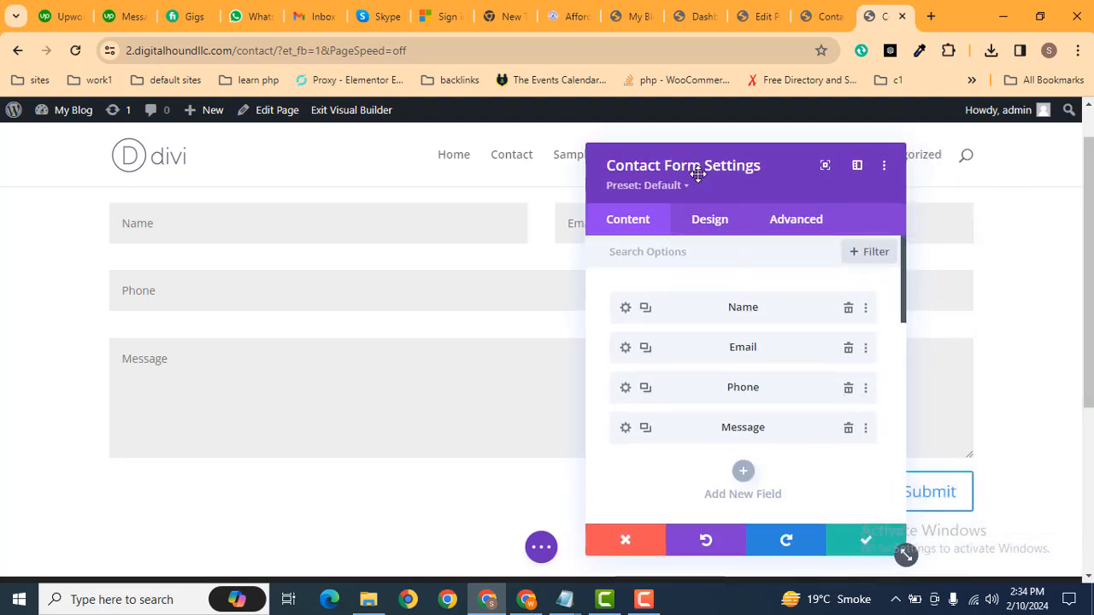
Look through the form's Design options, close its settings, and expand the page-level builder controls.
{"action": "left_click", "coordinate": [702, 224]}
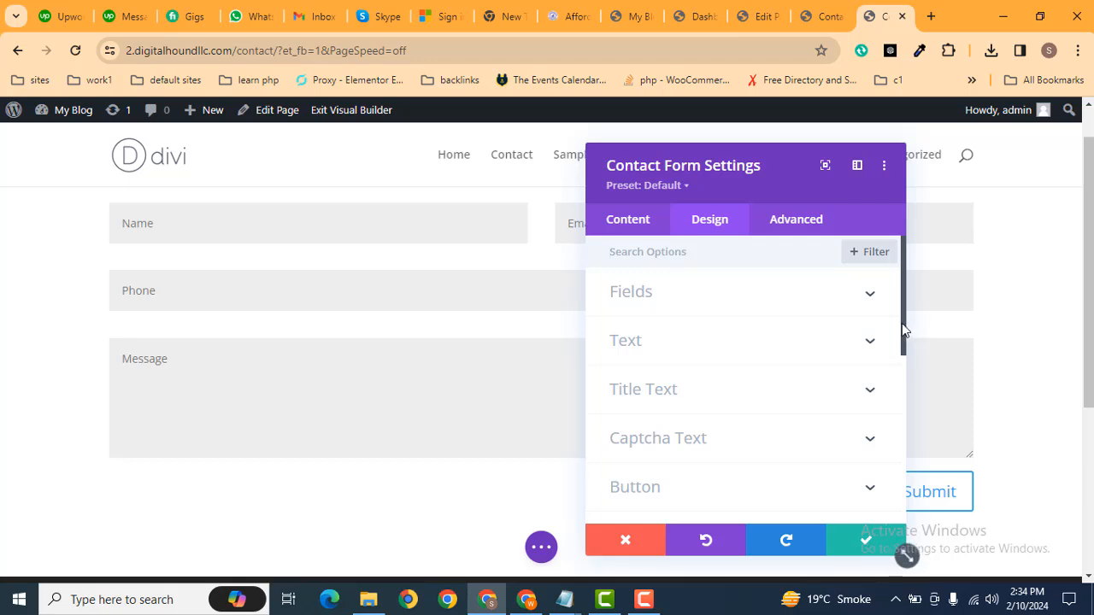
{"action": "left_click_drag", "start_coordinate": [907, 329], "coordinate": [906, 373]}
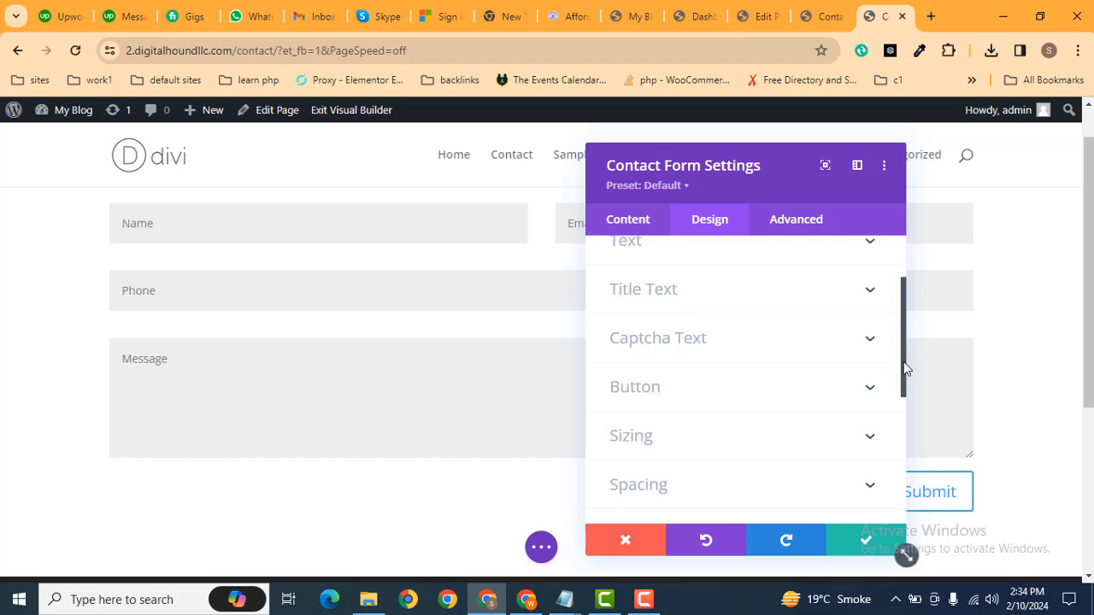
{"action": "left_click_drag", "start_coordinate": [906, 369], "coordinate": [906, 423]}
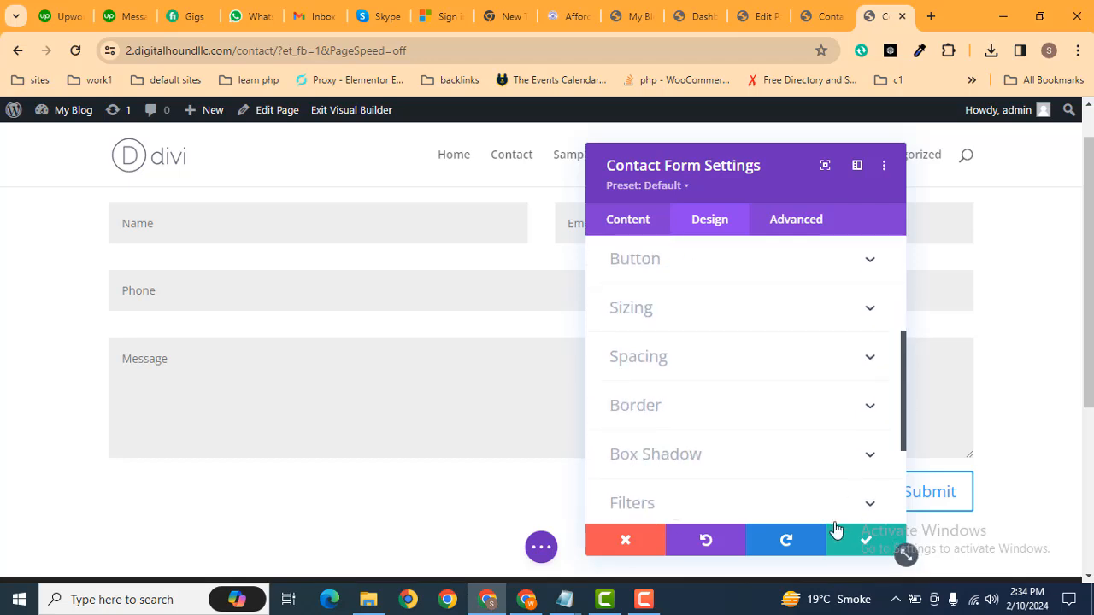
{"action": "left_click", "coordinate": [868, 542]}
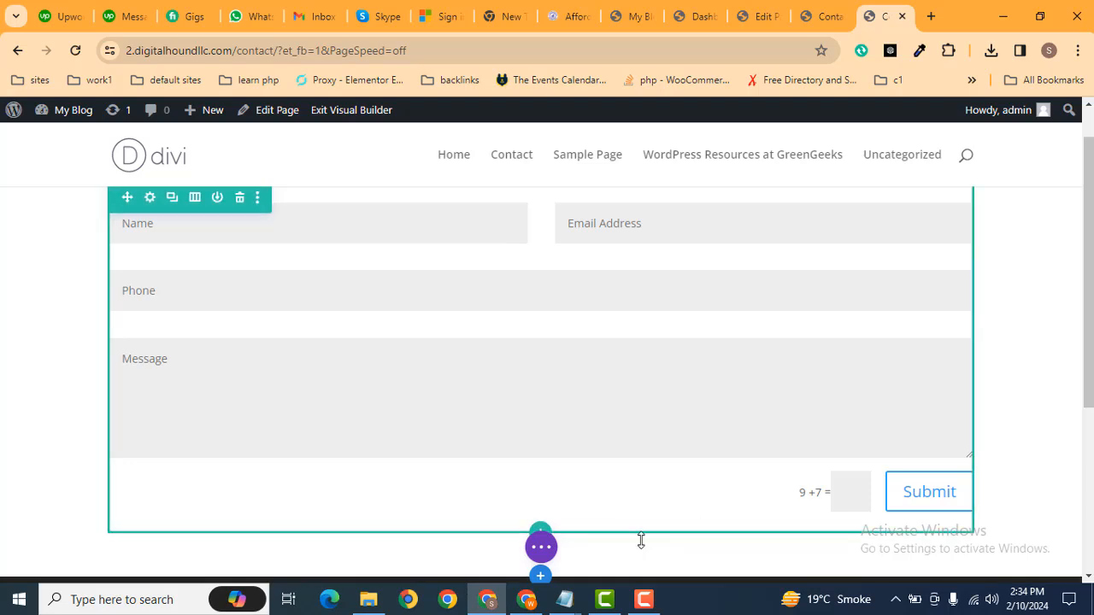
{"action": "left_click", "coordinate": [543, 546]}
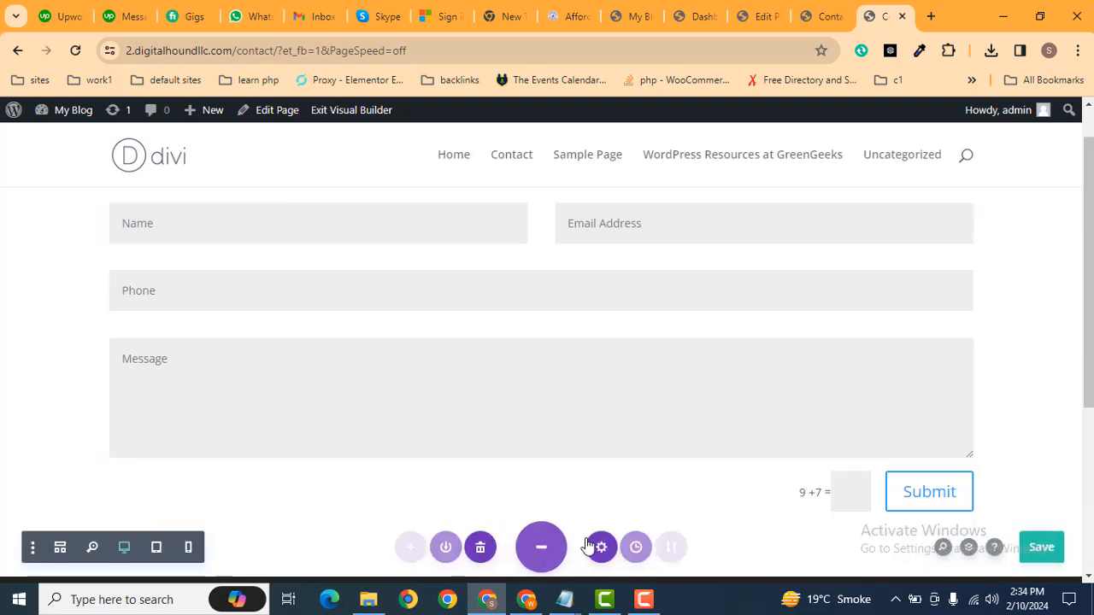
Set Use Basic Captcha to NO under Spam Protection and save the Contact page.
{"action": "left_click", "coordinate": [1034, 548]}
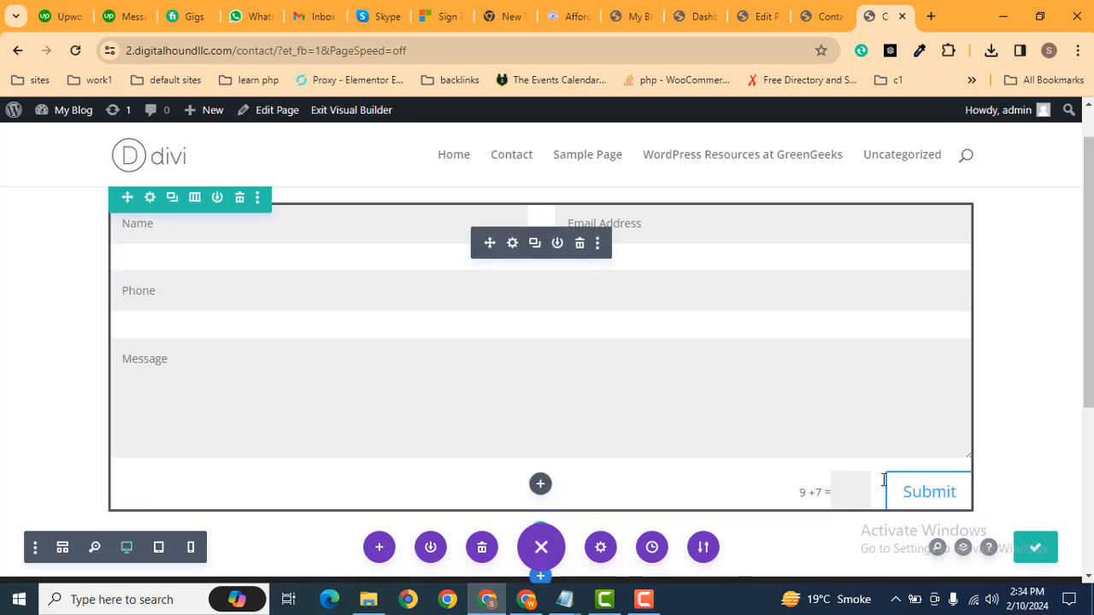
{"action": "left_click", "coordinate": [513, 243]}
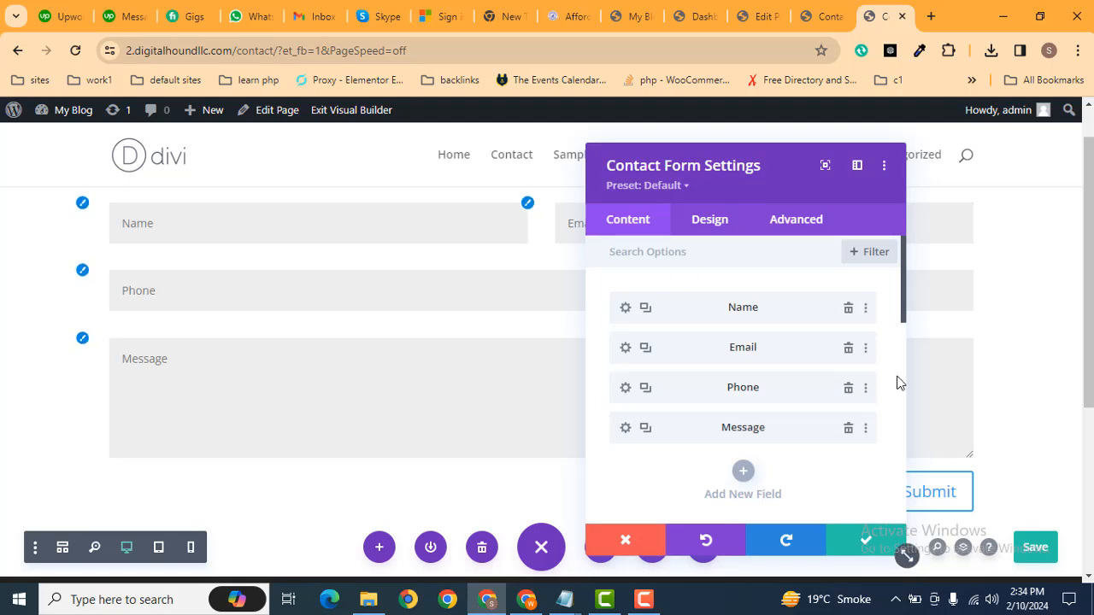
{"action": "left_click_drag", "start_coordinate": [904, 323], "coordinate": [906, 484]}
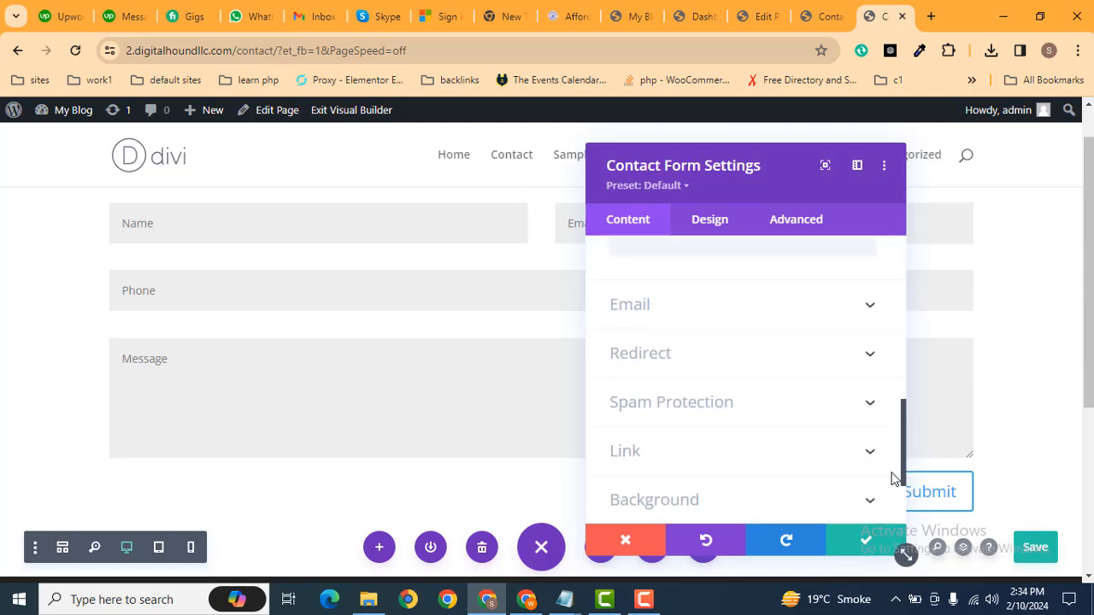
{"action": "left_click", "coordinate": [765, 416]}
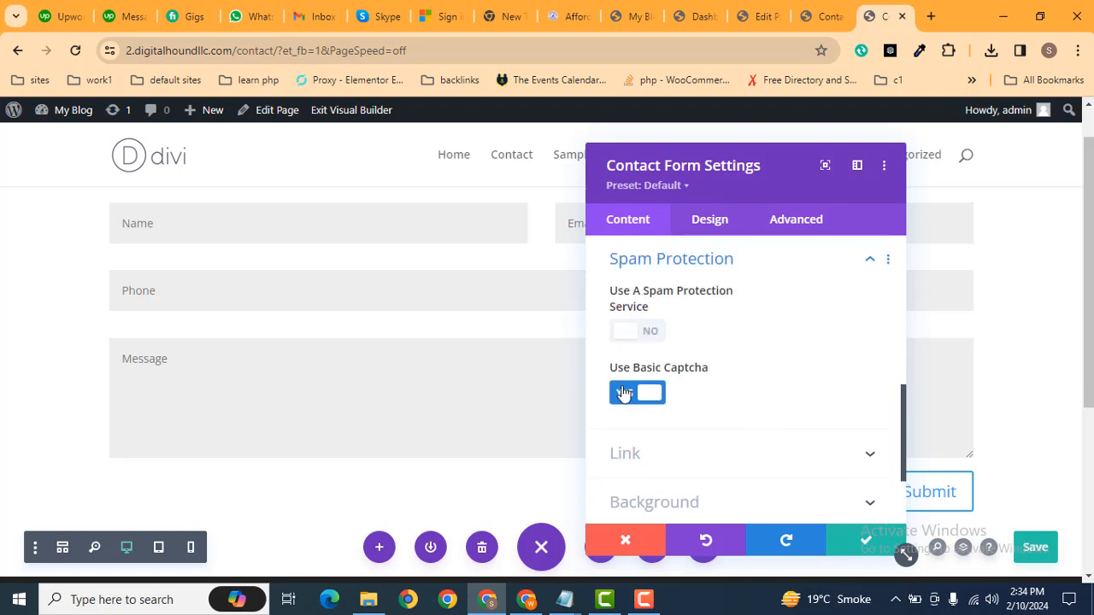
{"action": "left_click", "coordinate": [644, 398]}
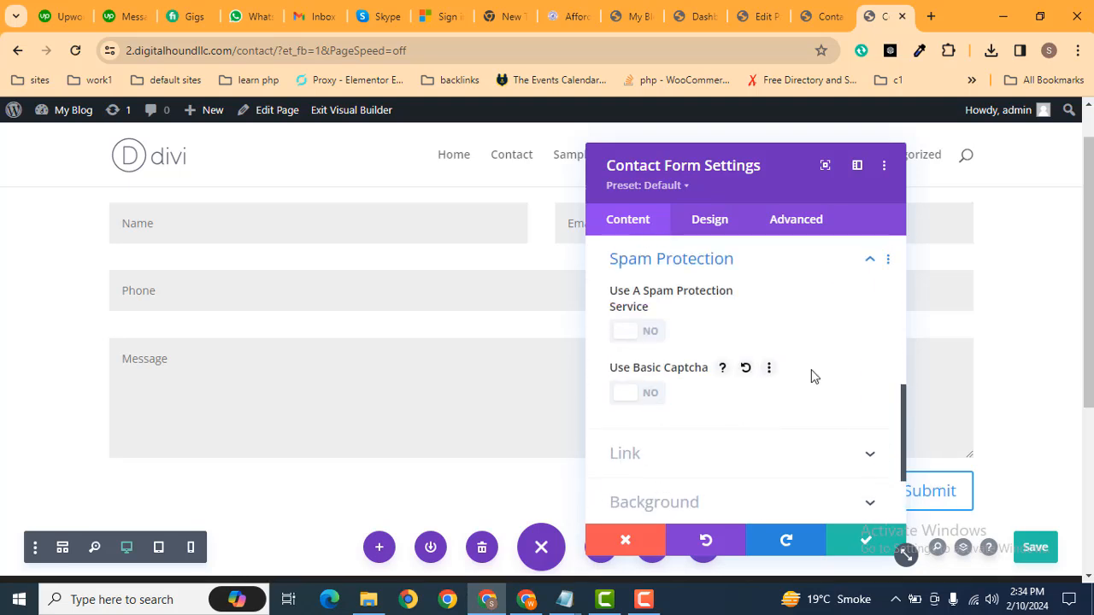
{"action": "left_click_drag", "start_coordinate": [761, 164], "coordinate": [343, 143]}
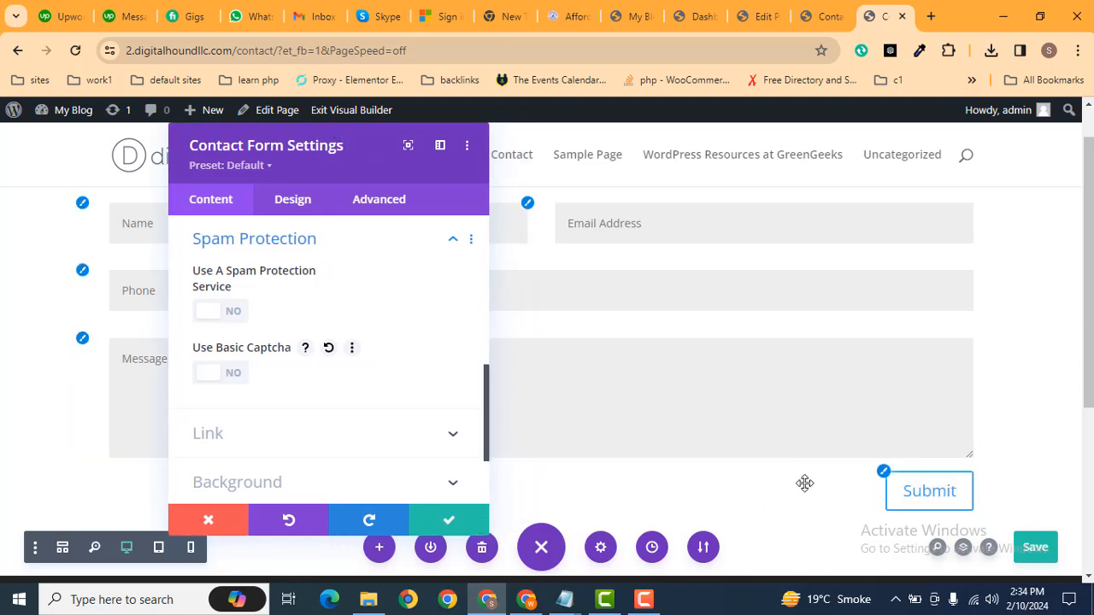
{"action": "left_click", "coordinate": [450, 525]}
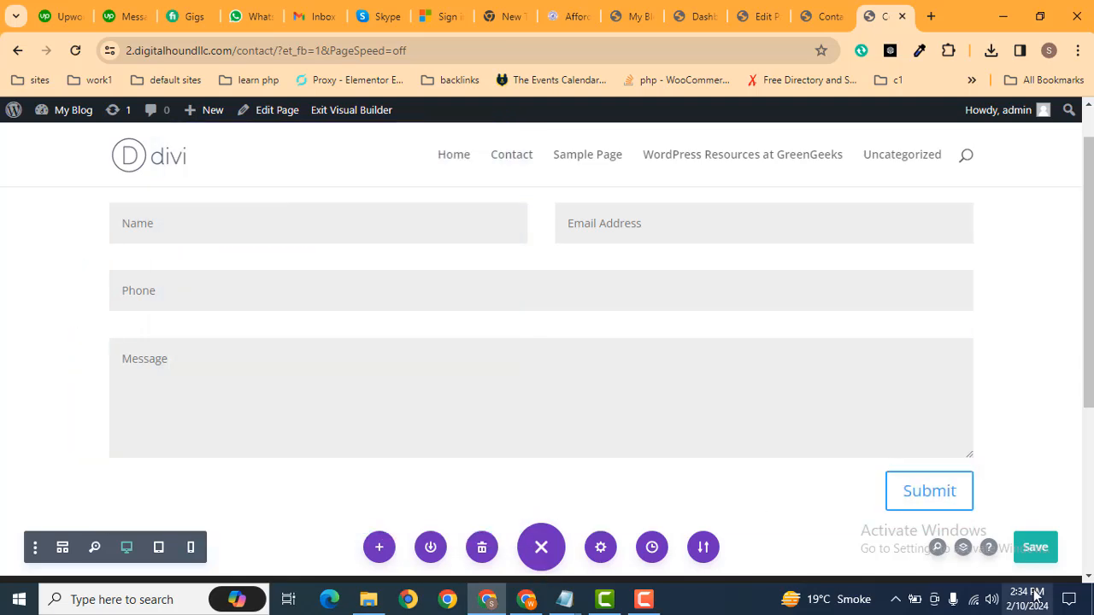
{"action": "left_click", "coordinate": [1031, 557]}
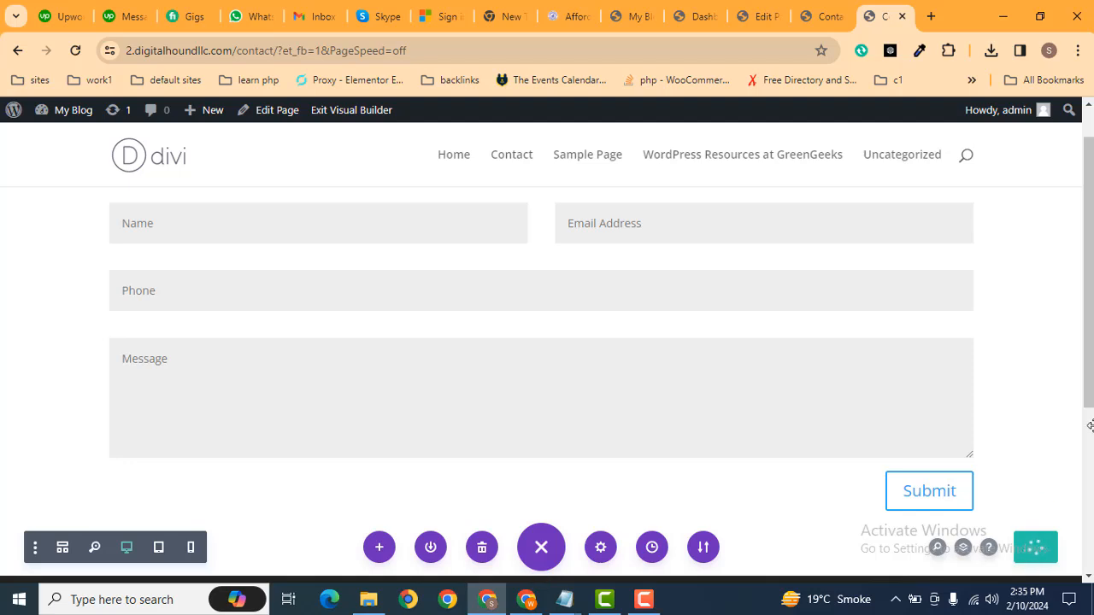